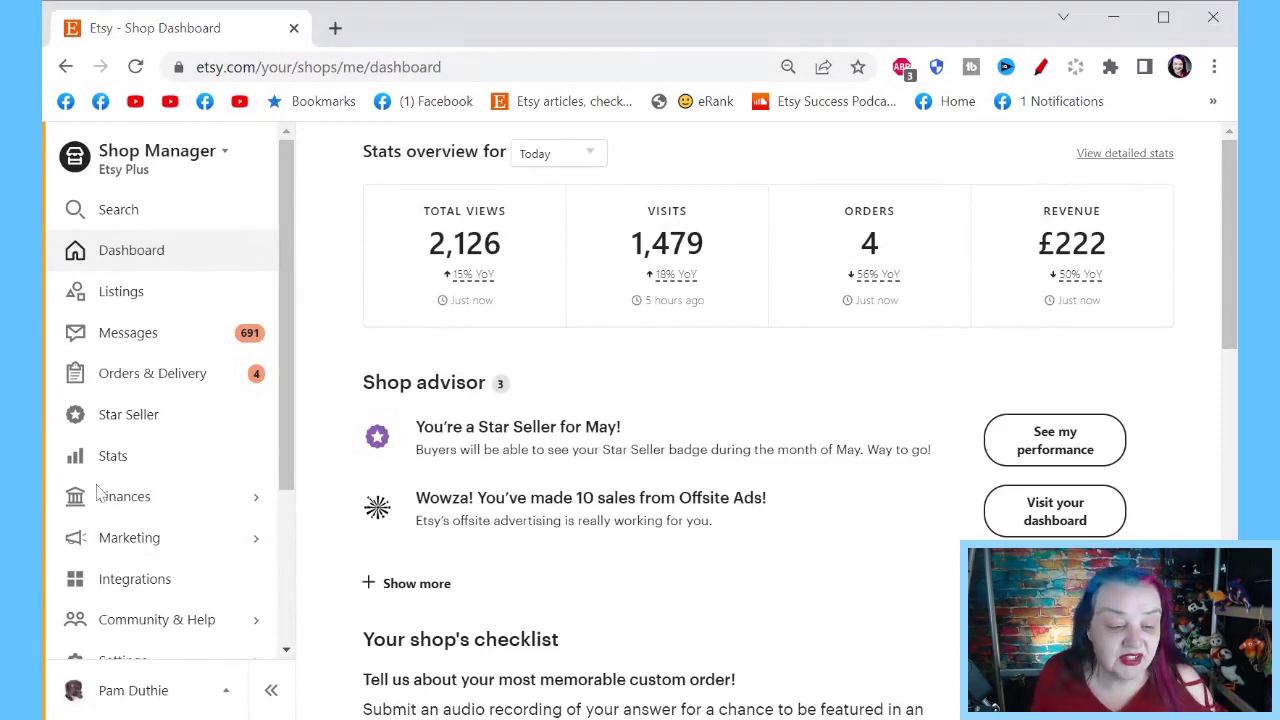
Step: Open the shop's Search analytics and set its date range to Last Year
left_click(150, 550)
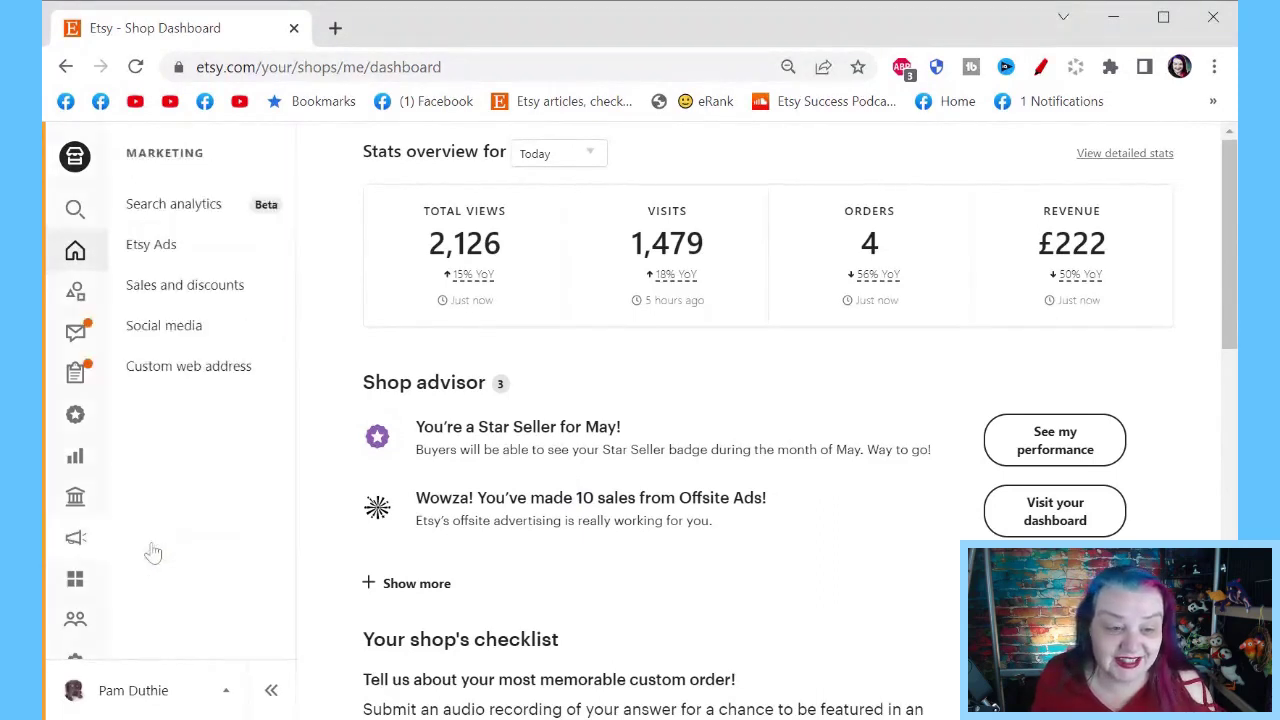
left_click(200, 212)
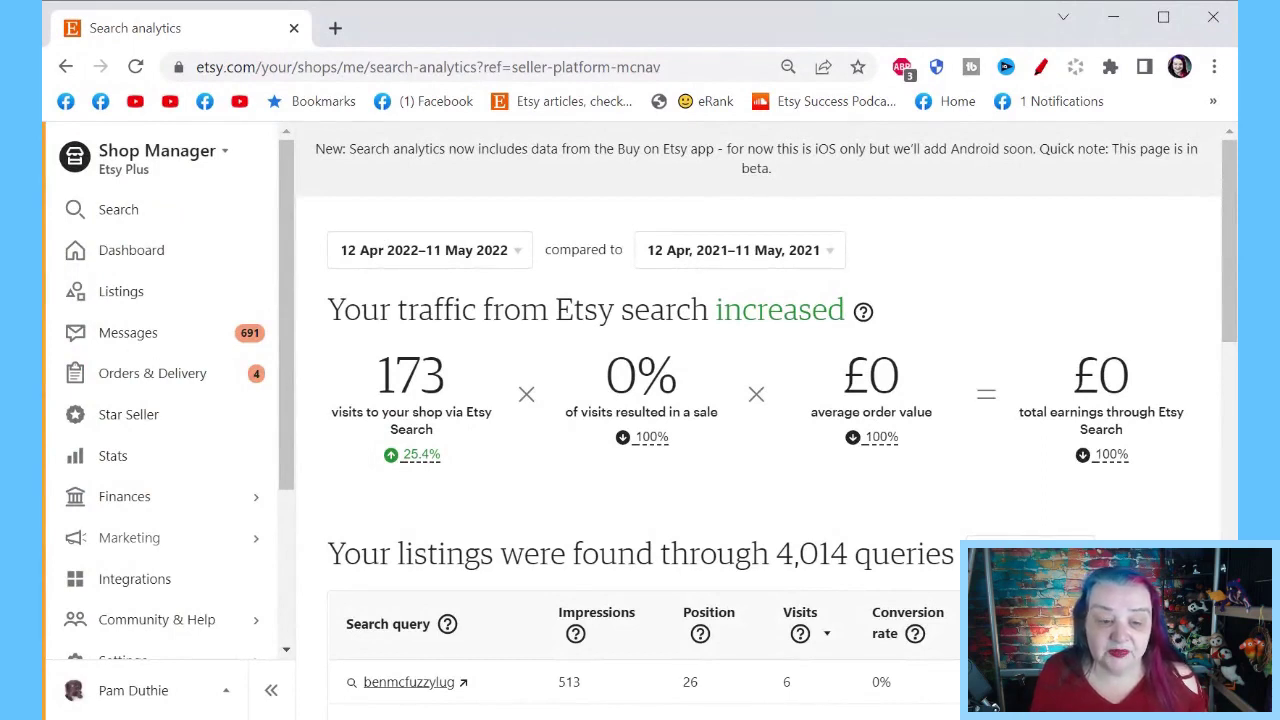
left_click(519, 257)
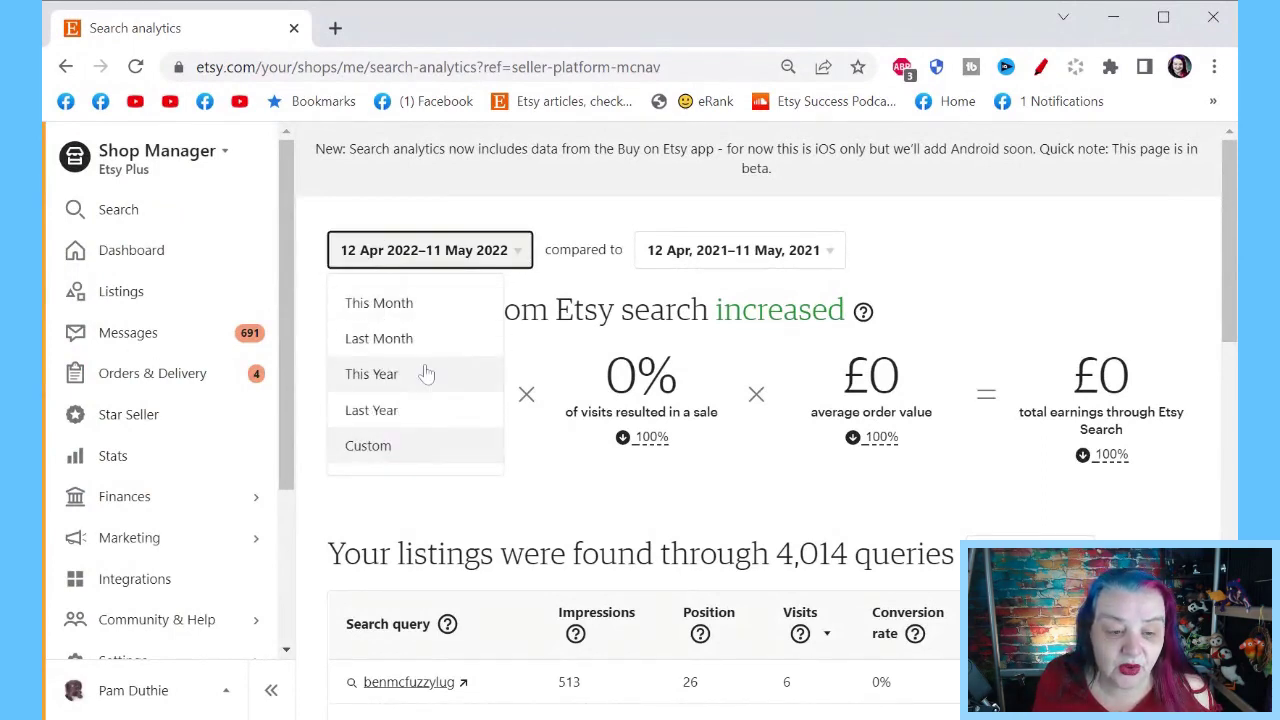
left_click(406, 412)
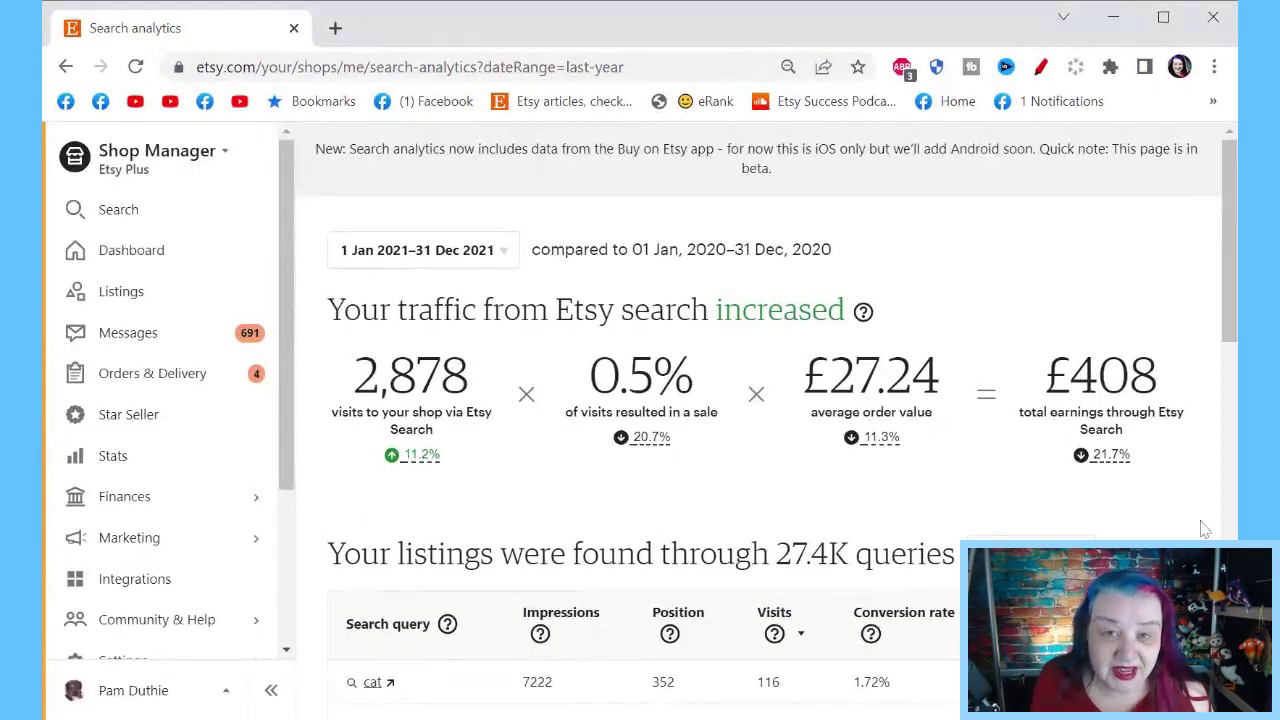
Step: Add the Orders column to the search query table and sort the queries by orders
scroll(1203, 511, "down", 1)
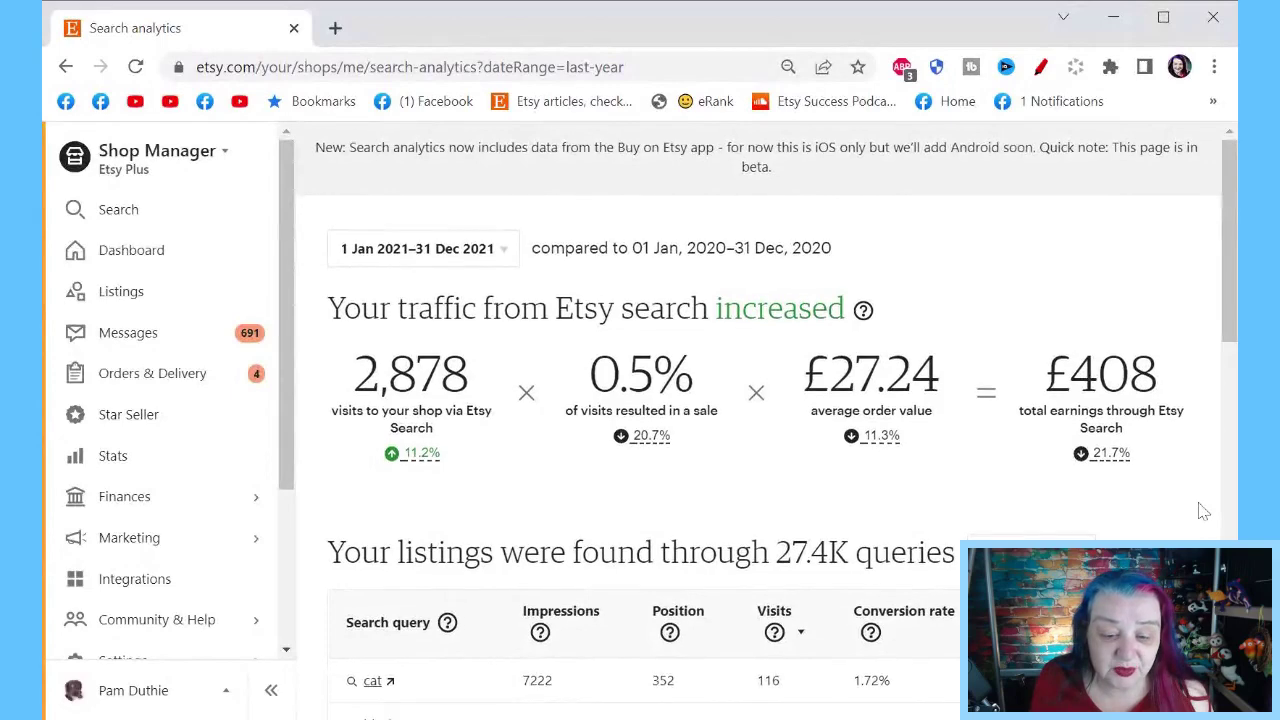
scroll(1203, 511, "down", 2)
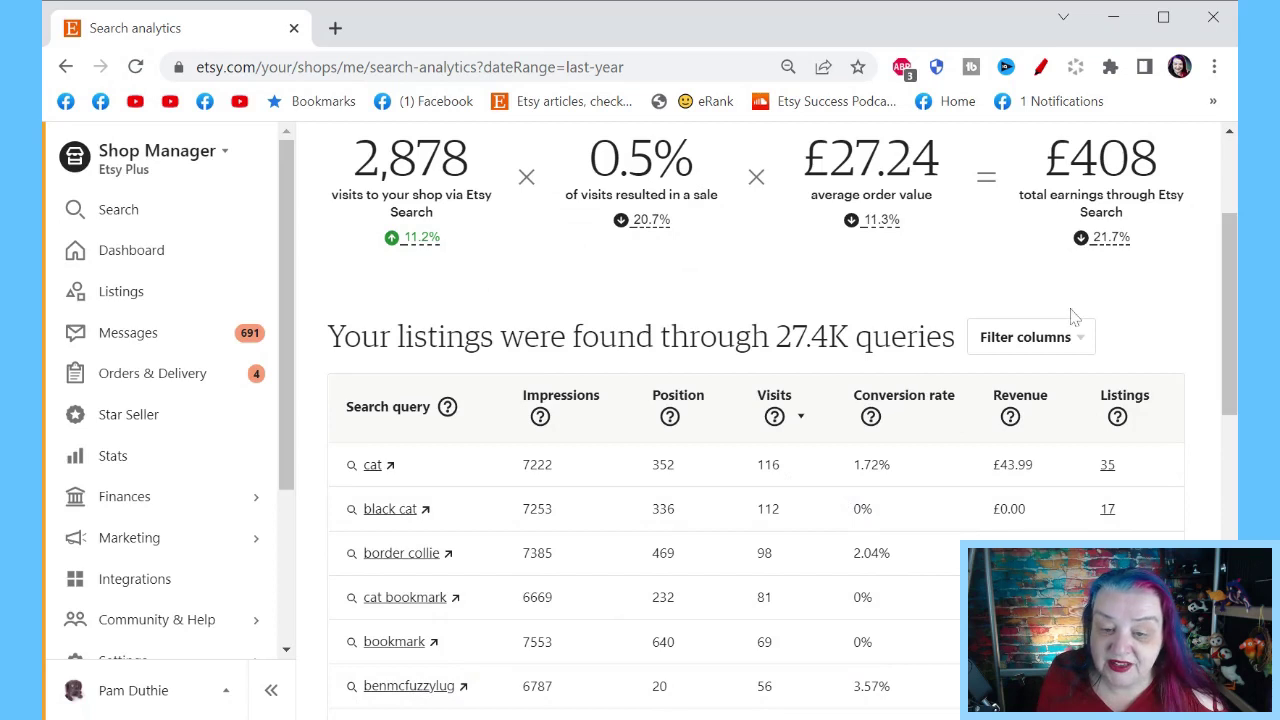
left_click(1081, 343)
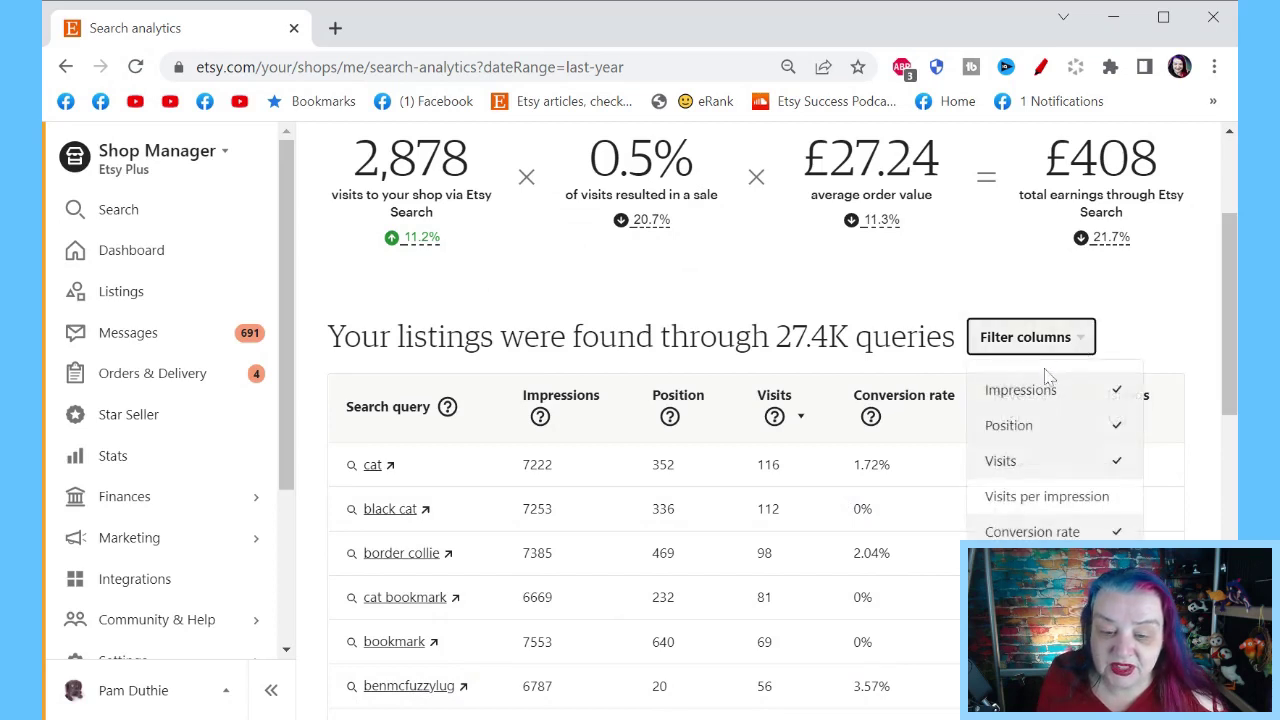
key("Escape")
key("Return")
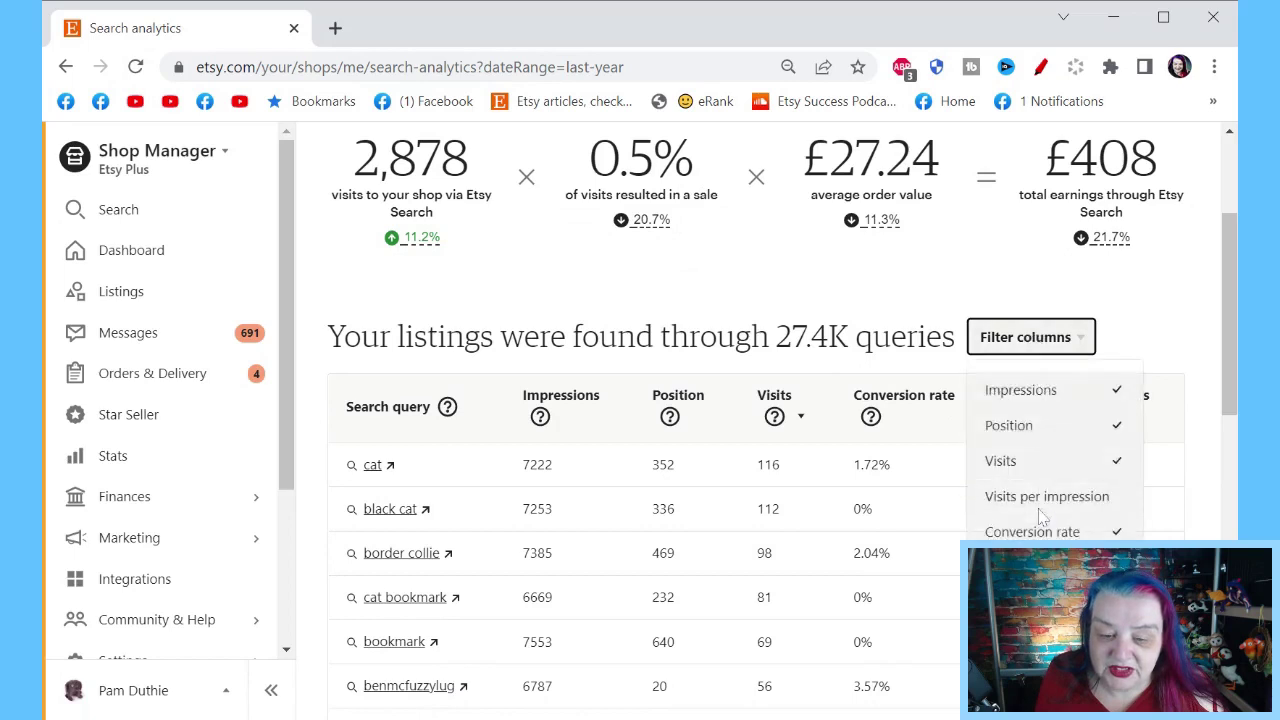
key("Escape")
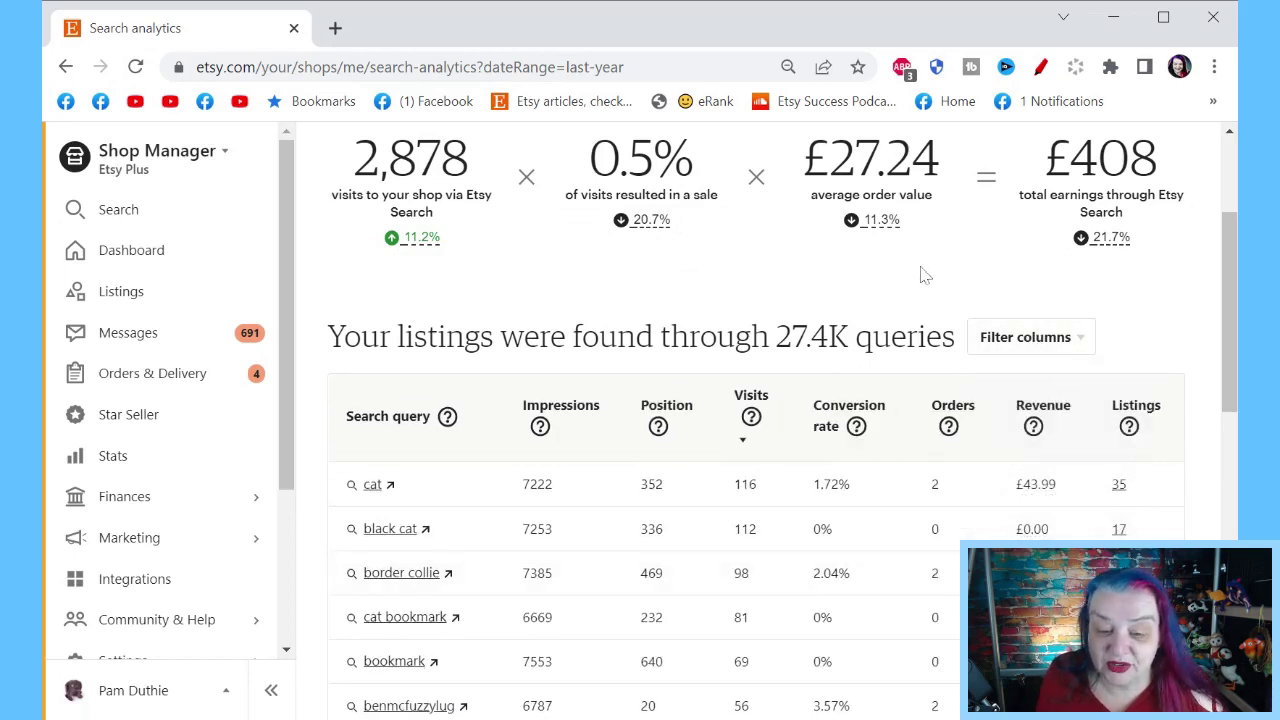
left_click(953, 406)
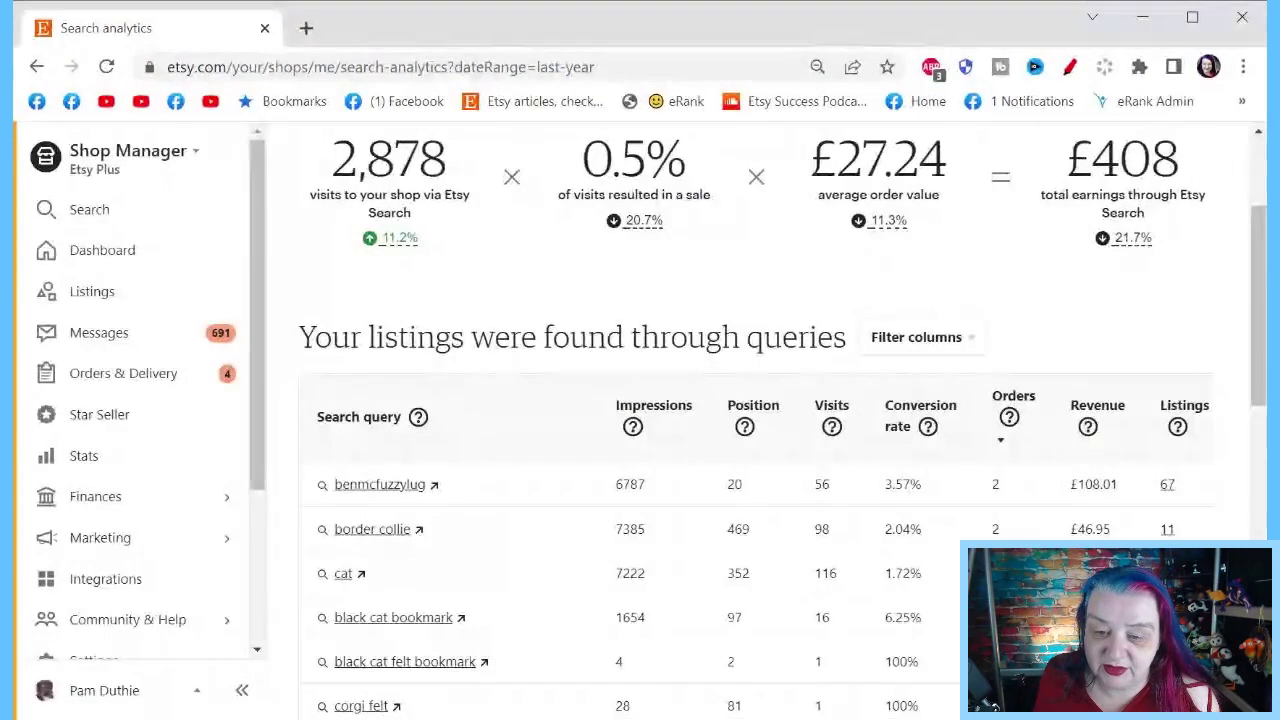
Step: Examine the search queries that brought orders, comparing their impressions, position, visits, conversion rate and revenue
scroll(1264, 457, "down", 5)
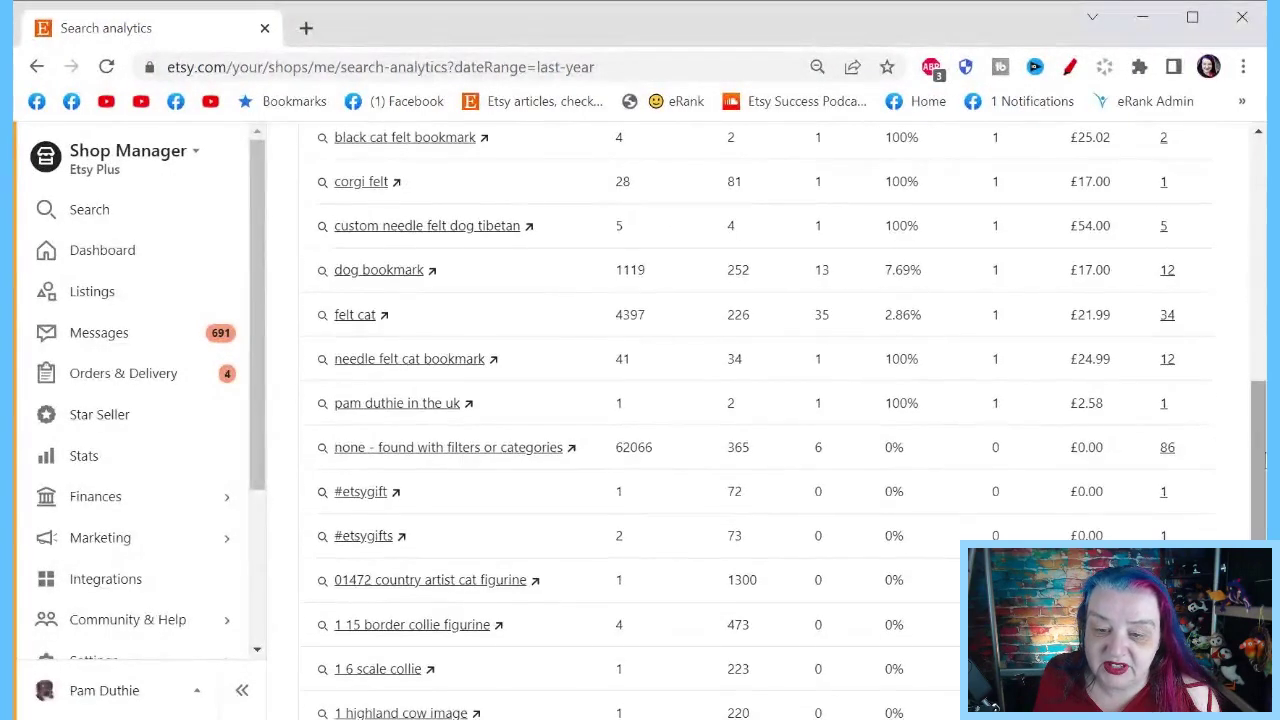
left_click_drag(1262, 457, 1262, 217)
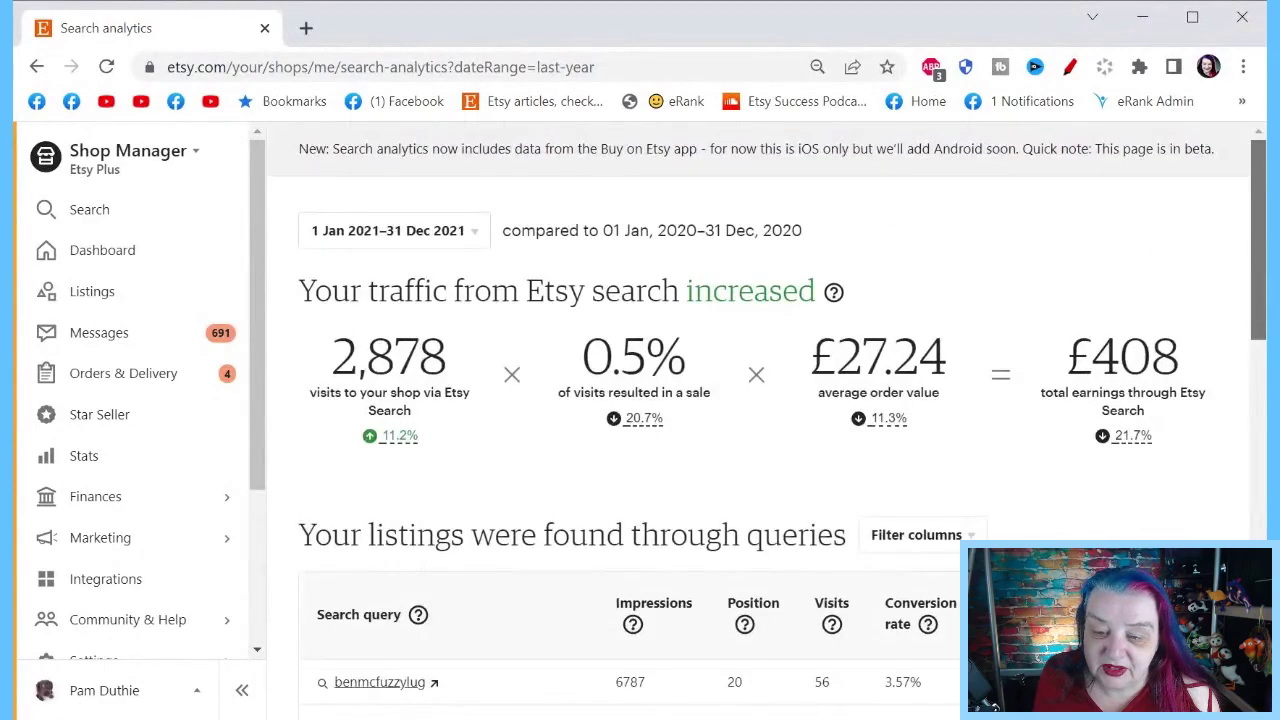
scroll(760, 420, "down", 6)
scroll(760, 420, "up", 6)
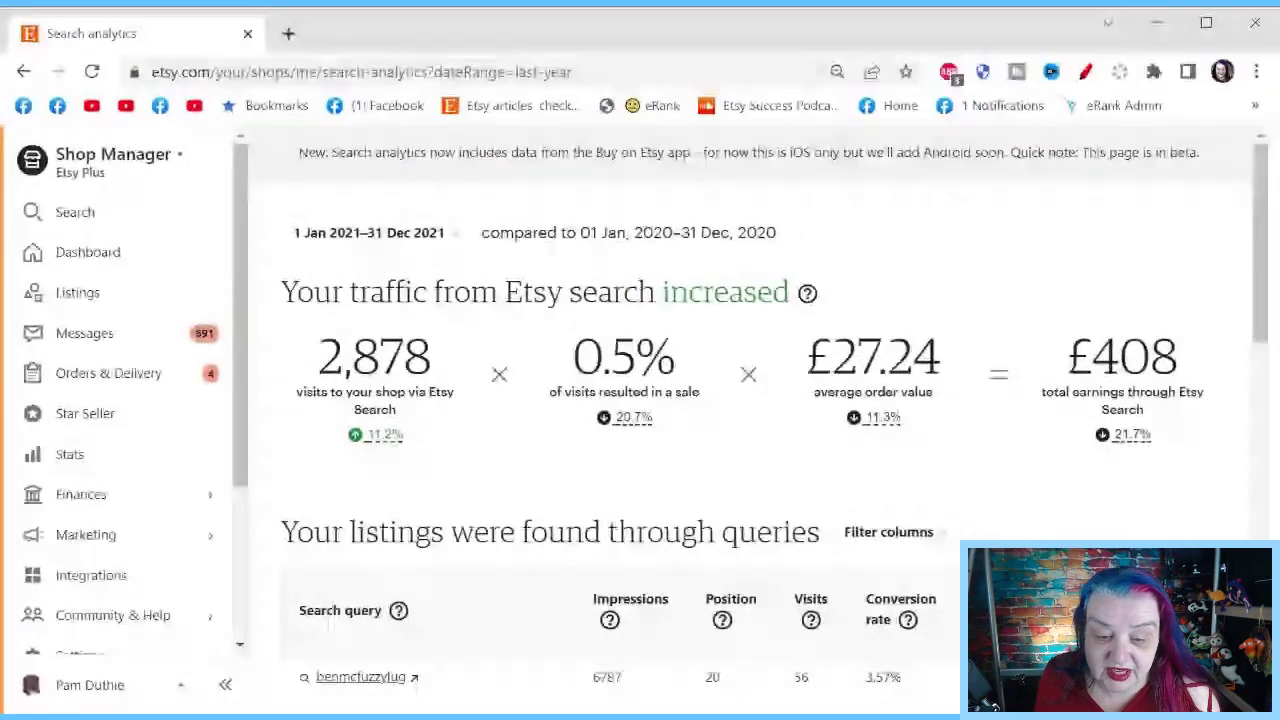
scroll(1185, 415, "down", 3)
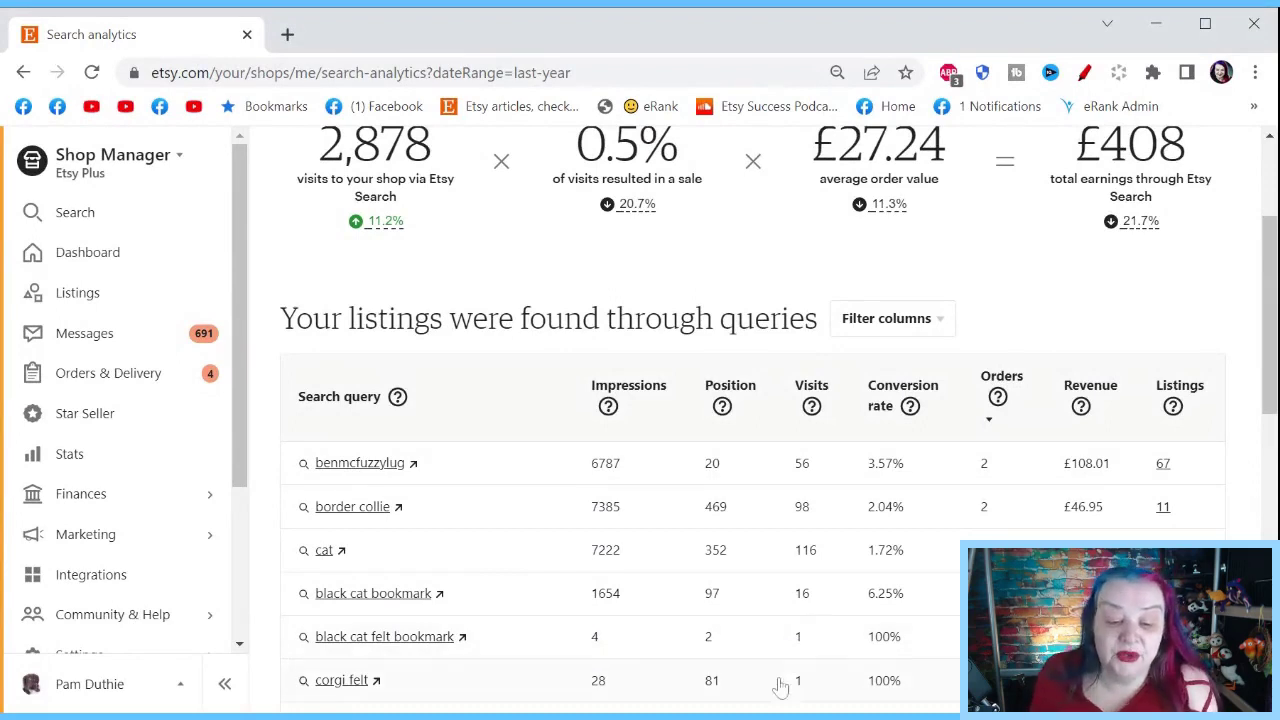
scroll(450, 550, "down", 1)
scroll(449, 551, "down", 1)
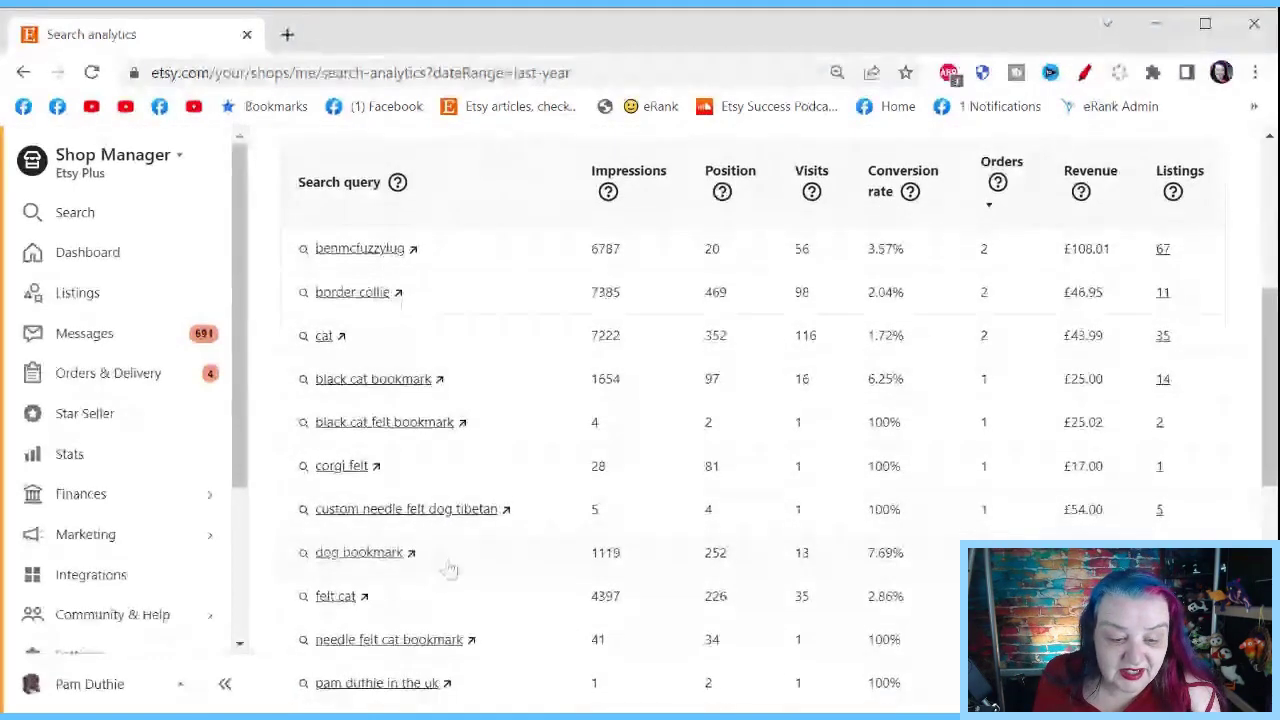
scroll(440, 578, "down", 1)
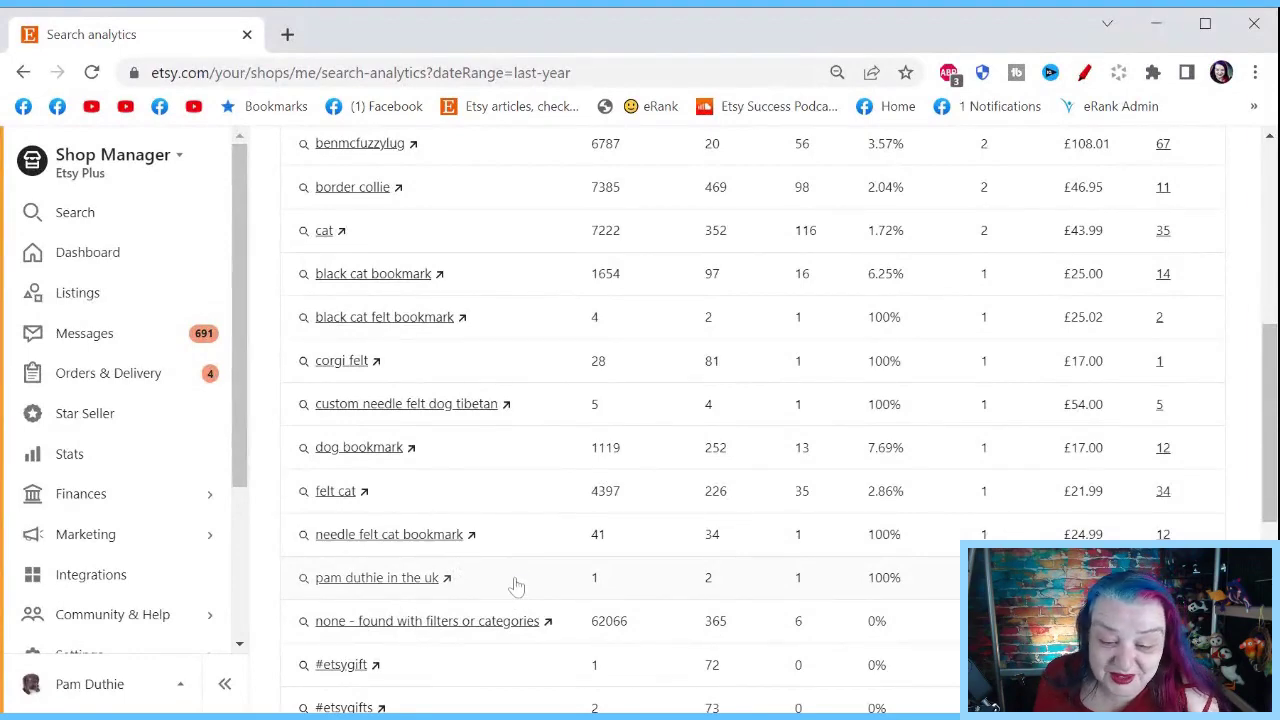
scroll(512, 590, "up", 4)
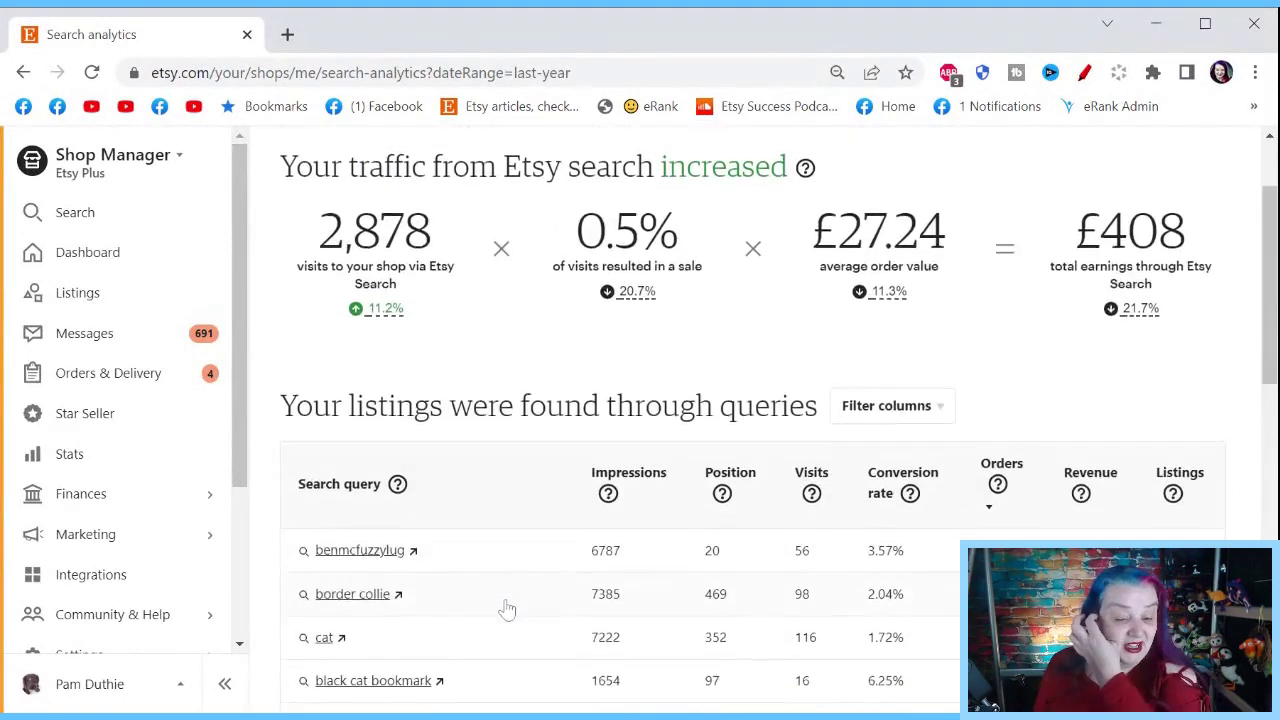
scroll(507, 608, "down", 3)
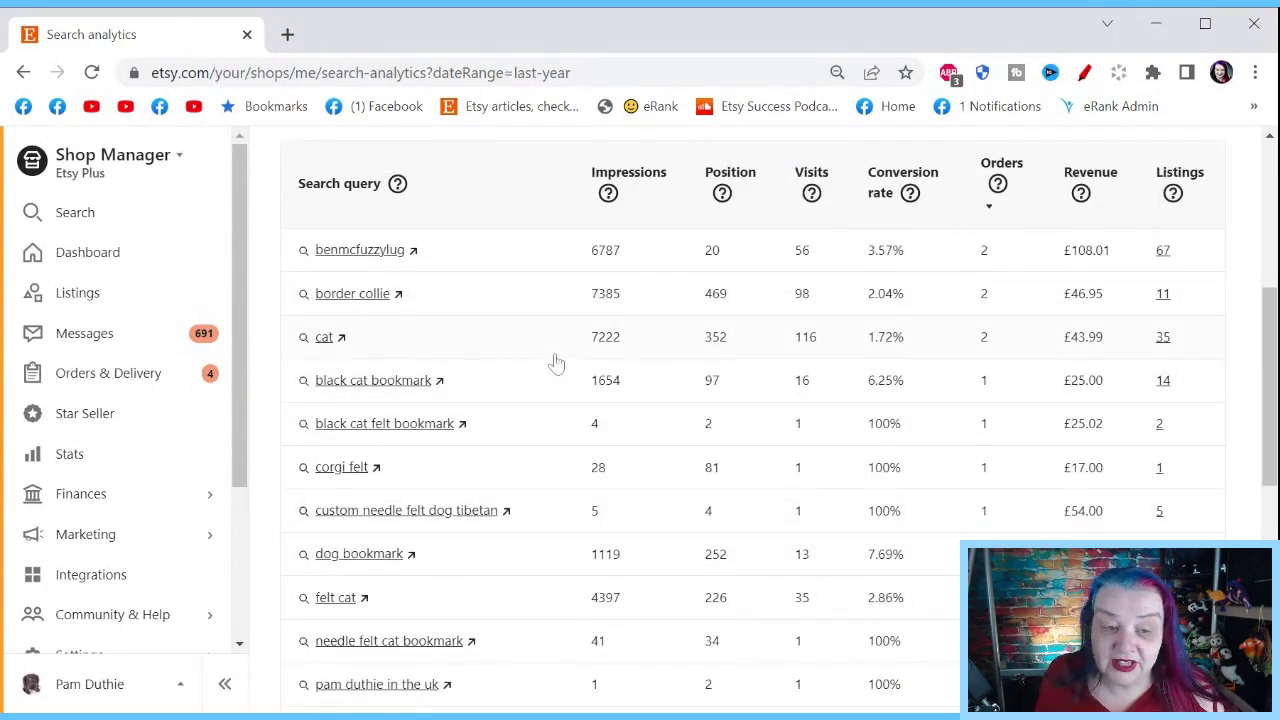
Step: Show the listings that appeared for the "benmcfuzzylug" query, sort them by conversion rate, and close the list after reviewing it
left_click(1162, 252)
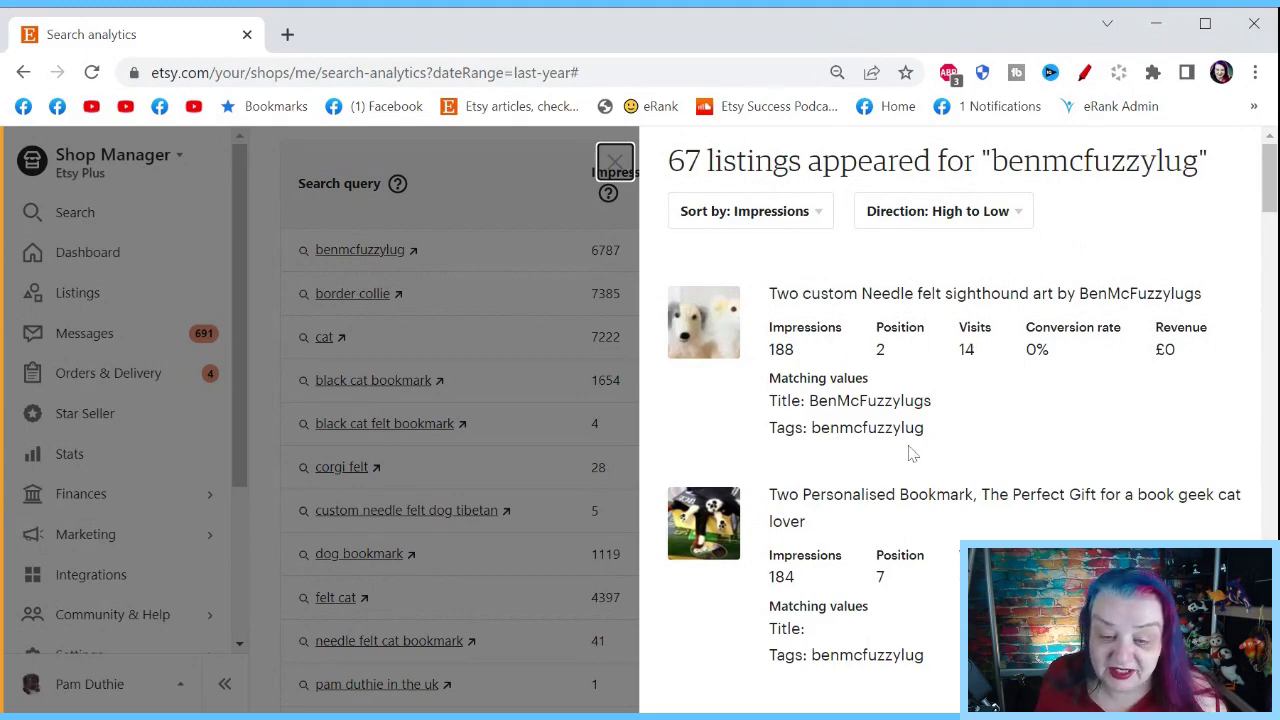
scroll(957, 506, "down", 2)
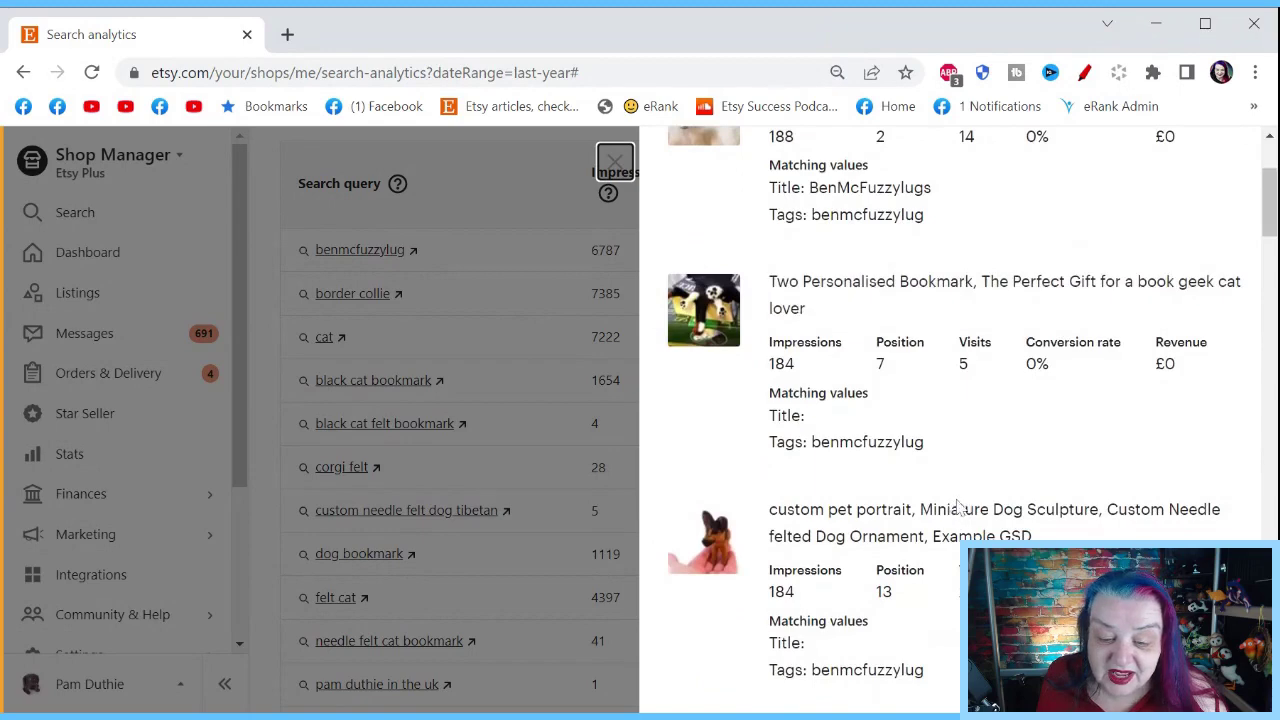
scroll(943, 494, "up", 3)
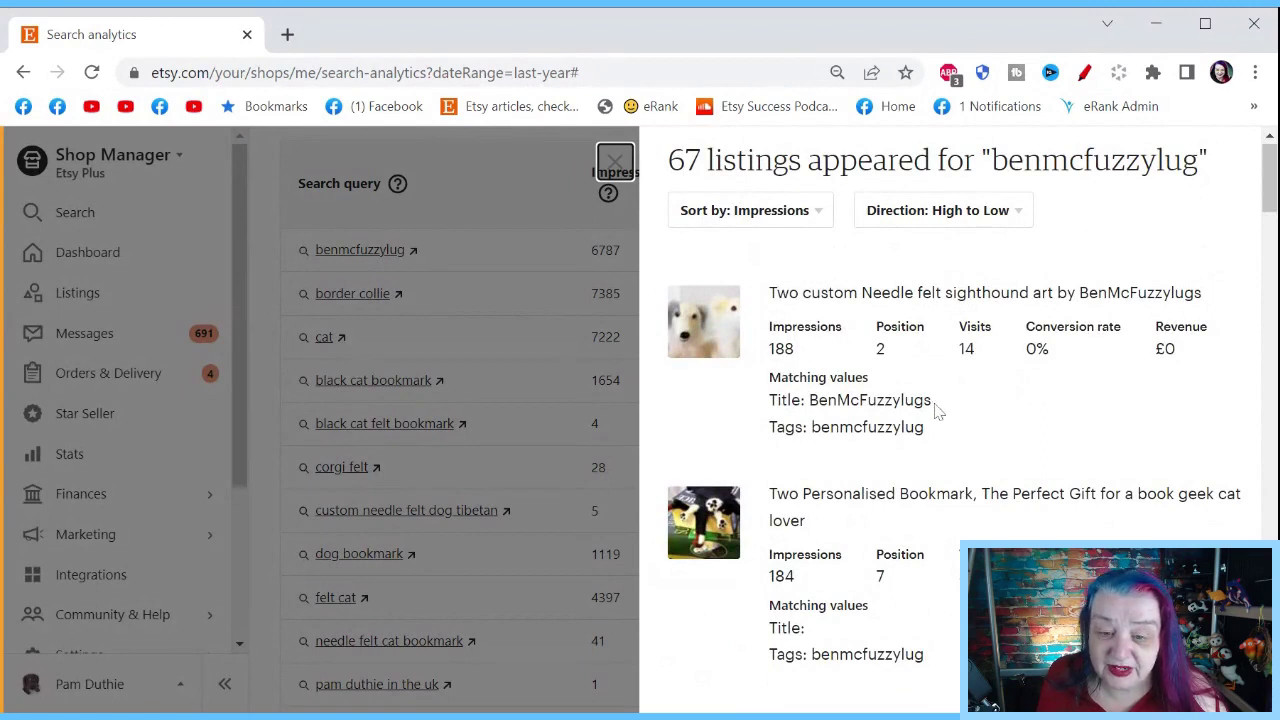
left_click(818, 212)
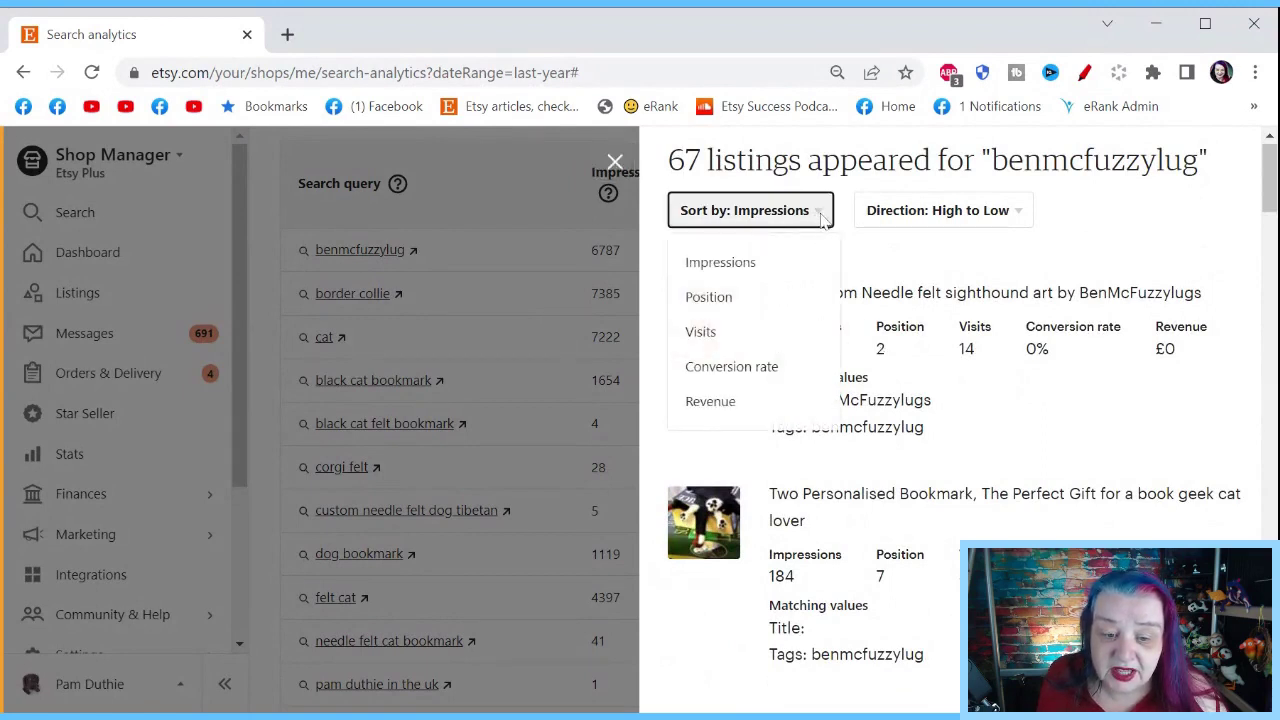
left_click(766, 370)
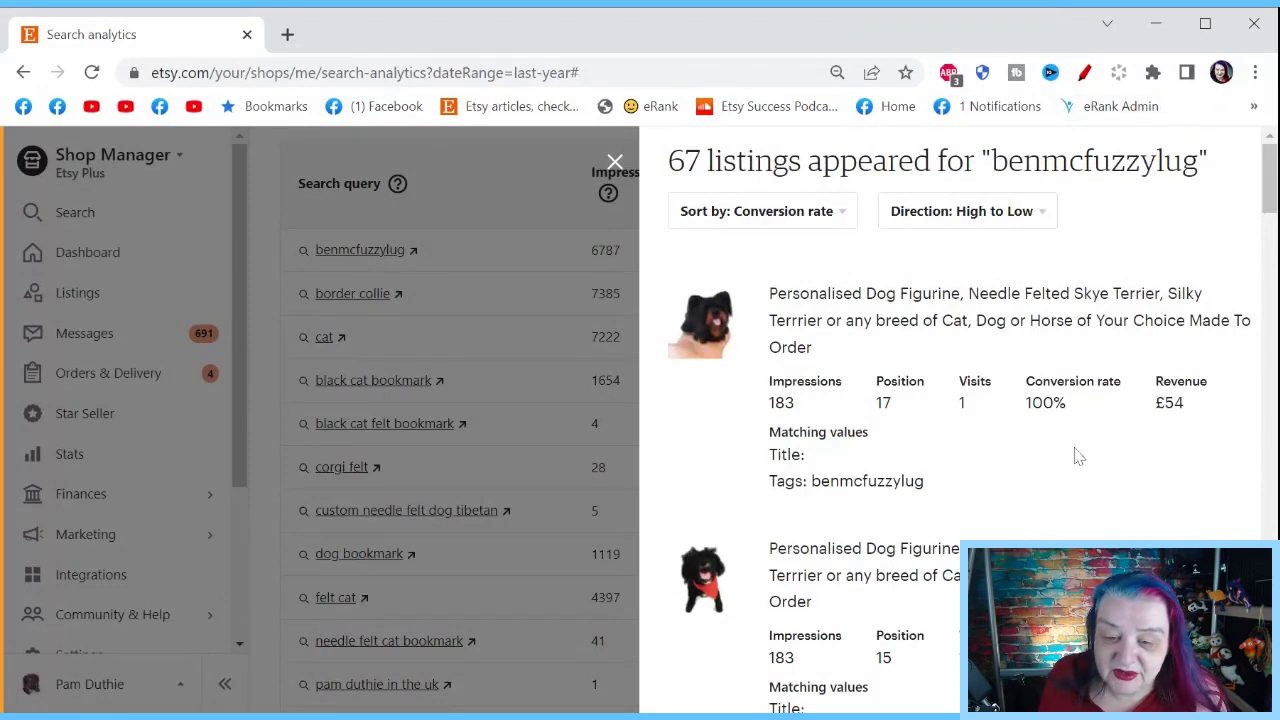
scroll(1078, 456, "down", 1)
scroll(1077, 456, "down", 2)
scroll(1074, 452, "up", 3)
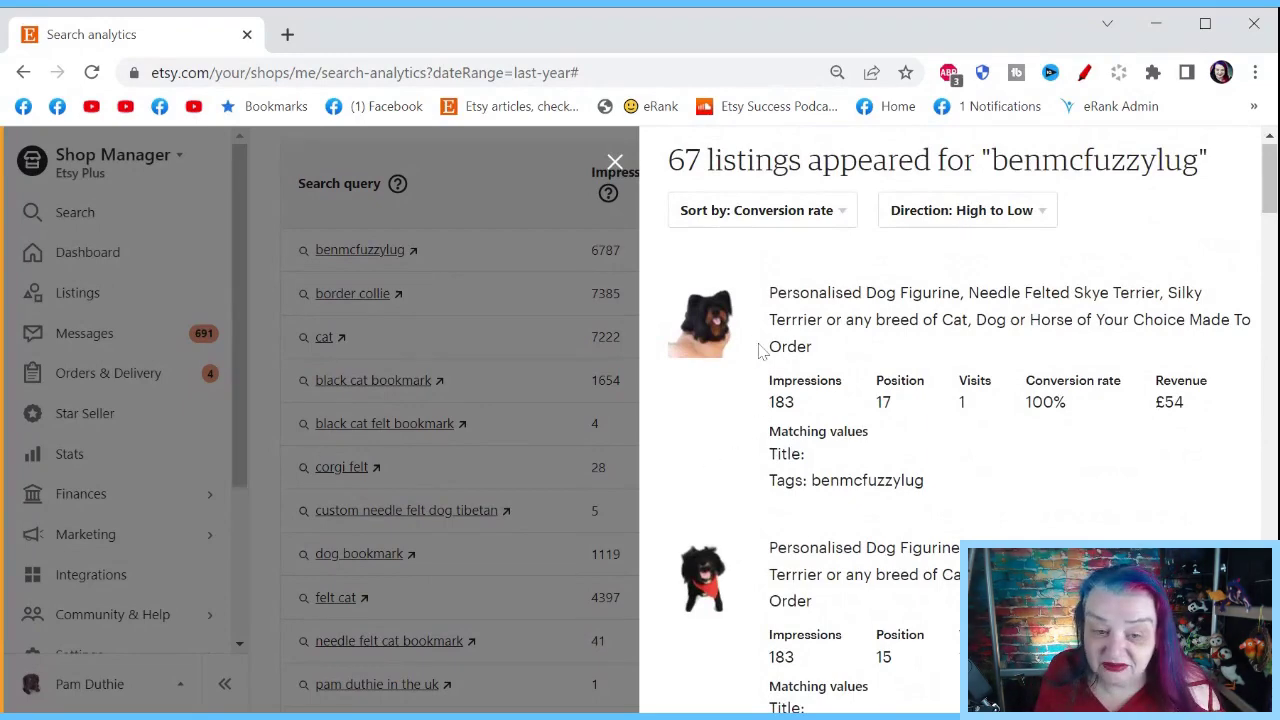
left_click(614, 163)
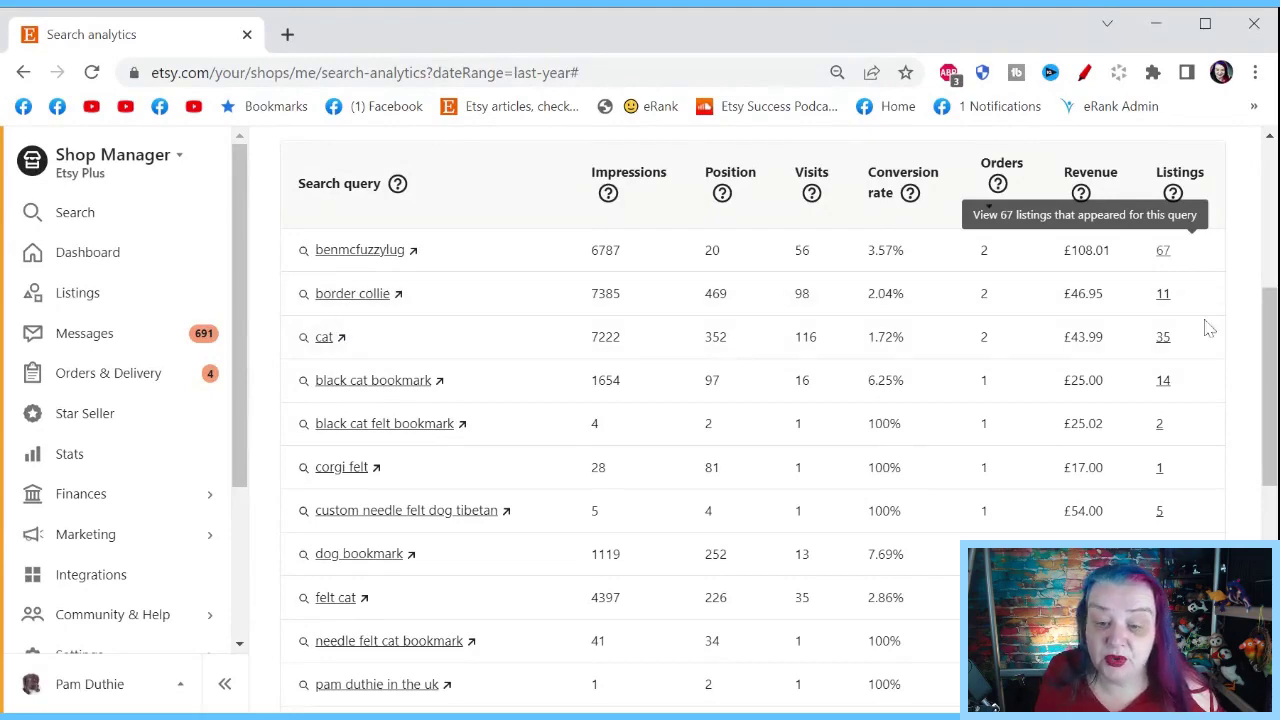
Step: Examine the listings that appeared for the "border collie" query, comparing their matching titles and tags, position and conversion rate
left_click(1163, 294)
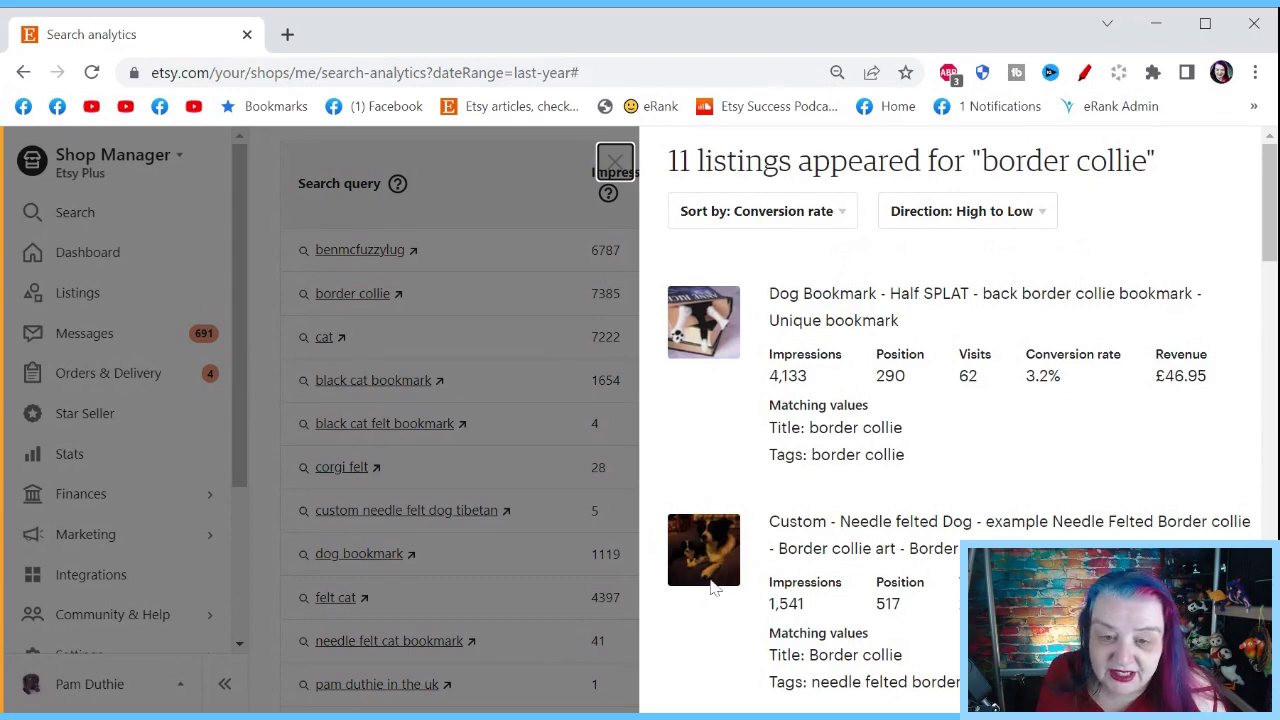
scroll(980, 492, "down", 2)
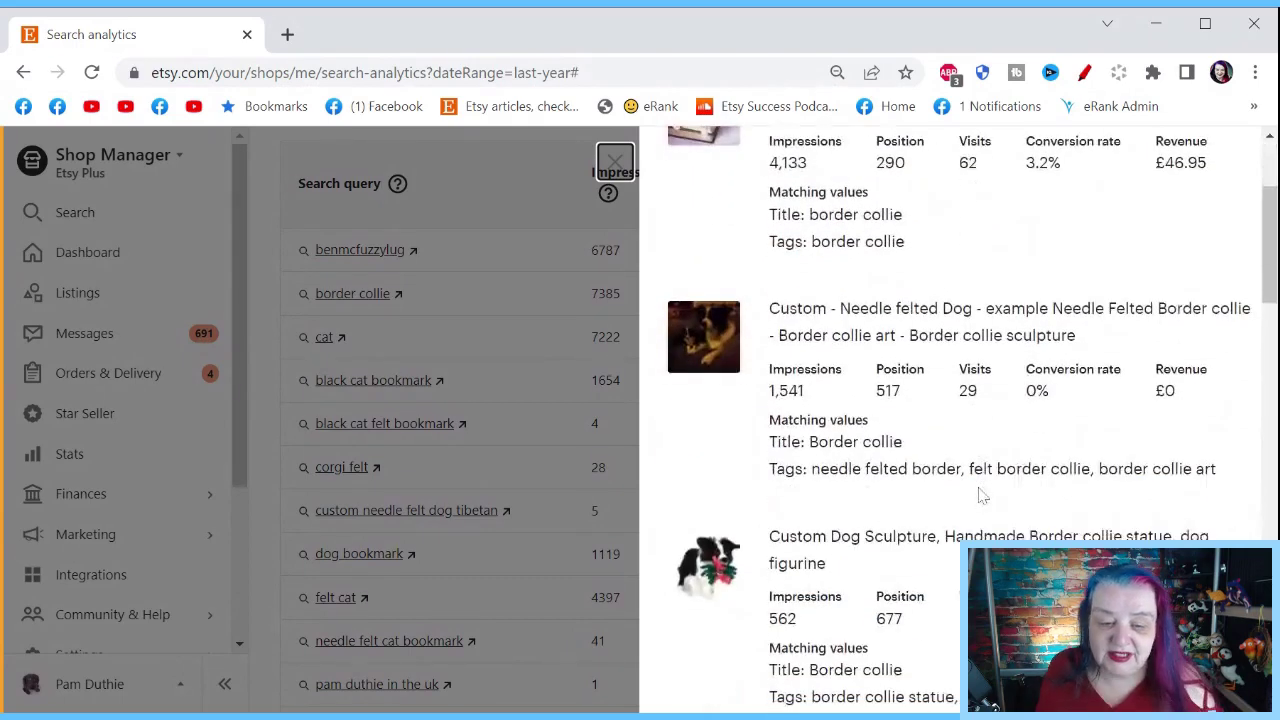
scroll(980, 490, "down", 1)
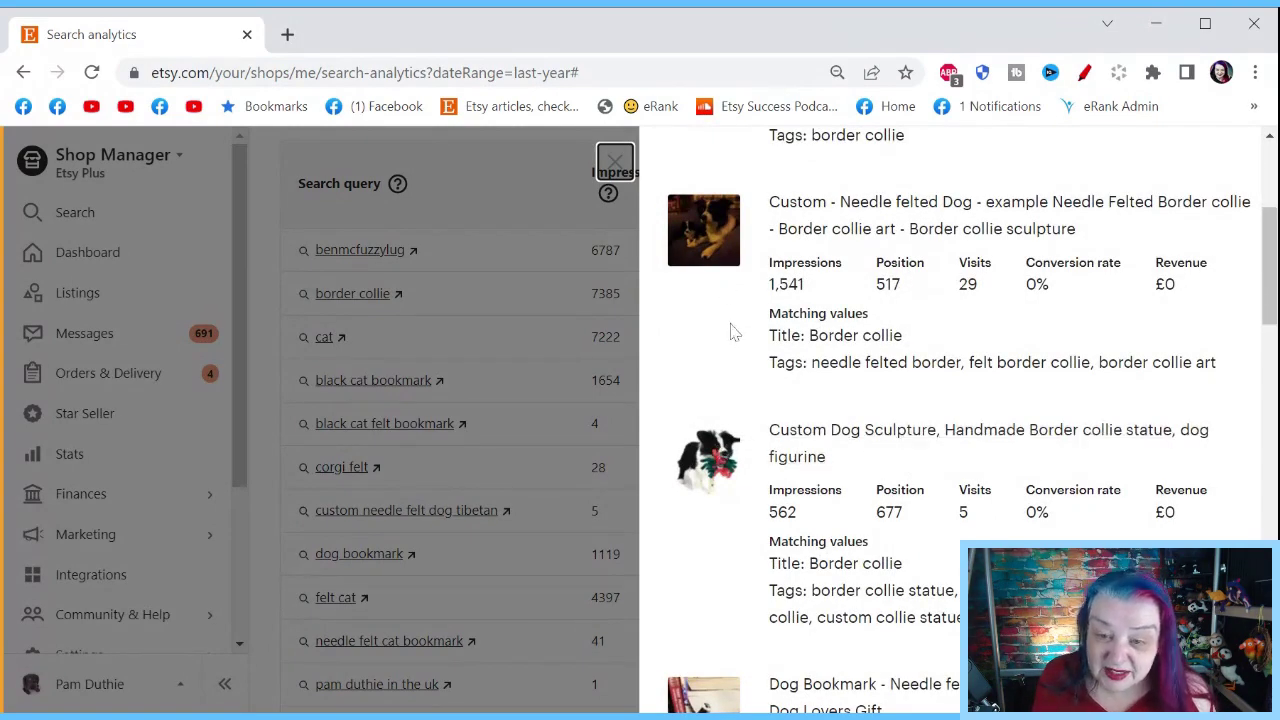
scroll(732, 458, "down", 3)
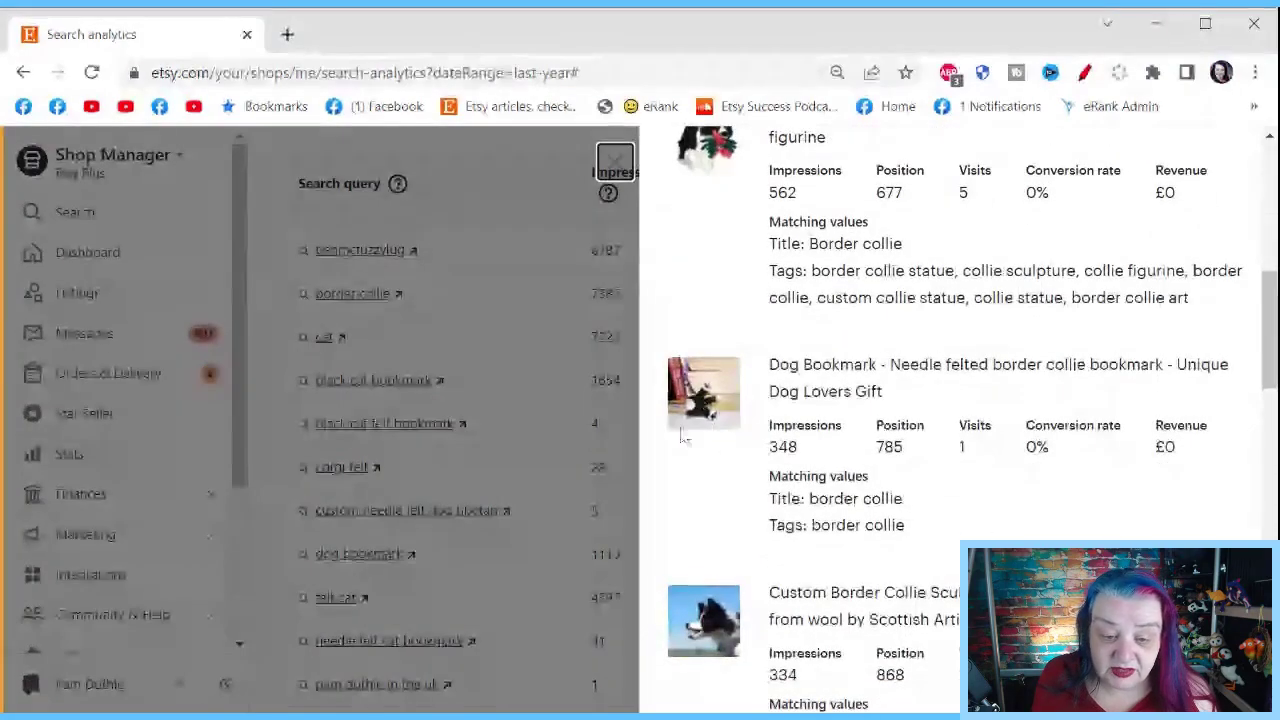
scroll(712, 467, "down", 1)
scroll(712, 467, "down", 8)
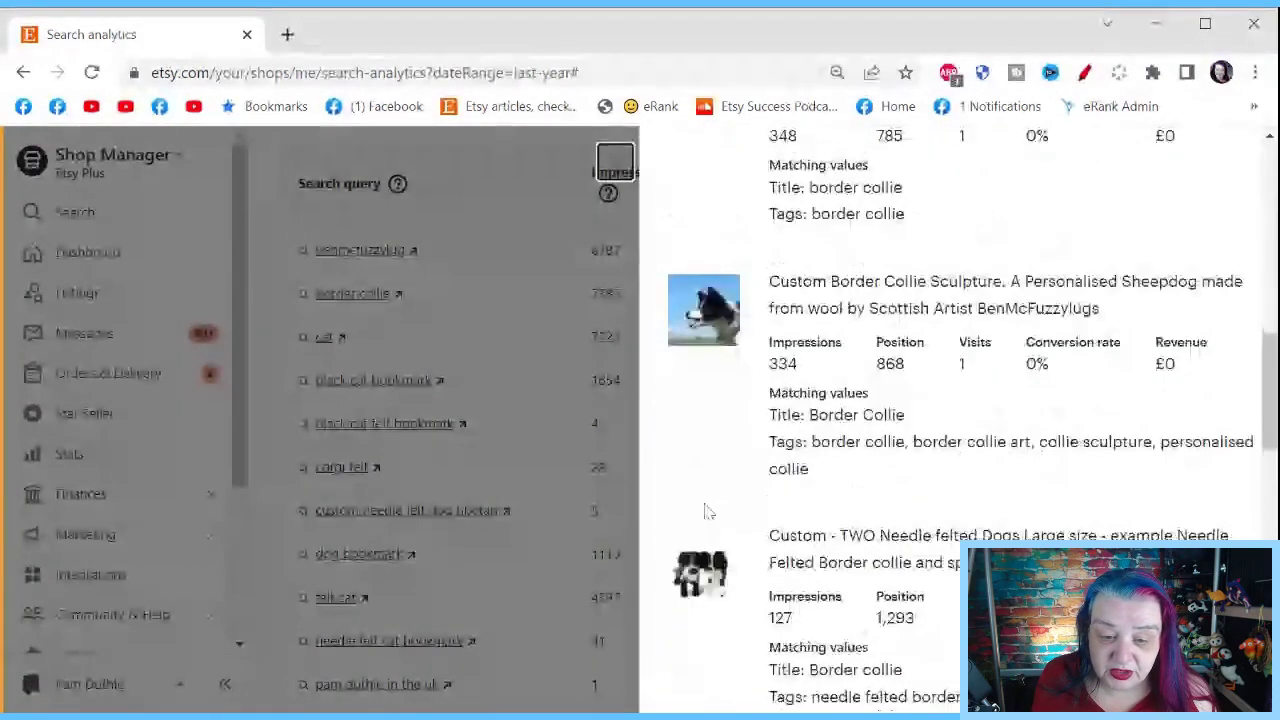
scroll(705, 511, "up", 1)
scroll(705, 511, "down", 1)
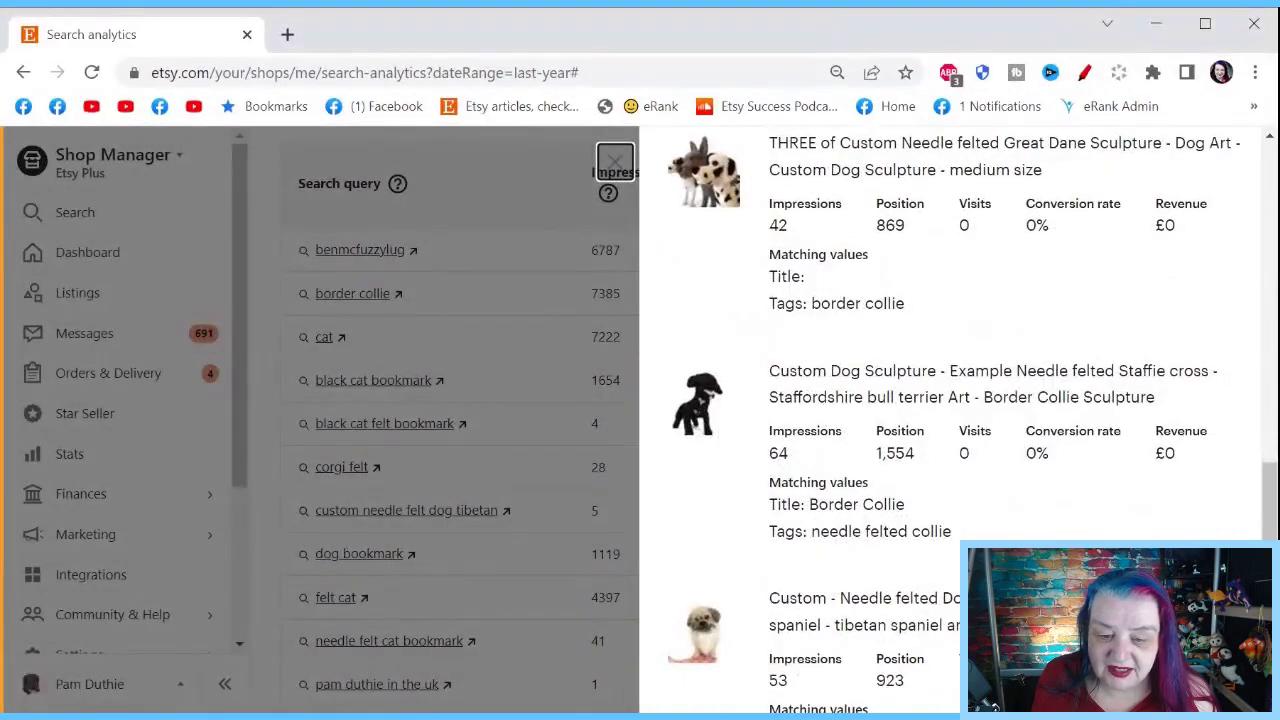
scroll(752, 482, "down", 3)
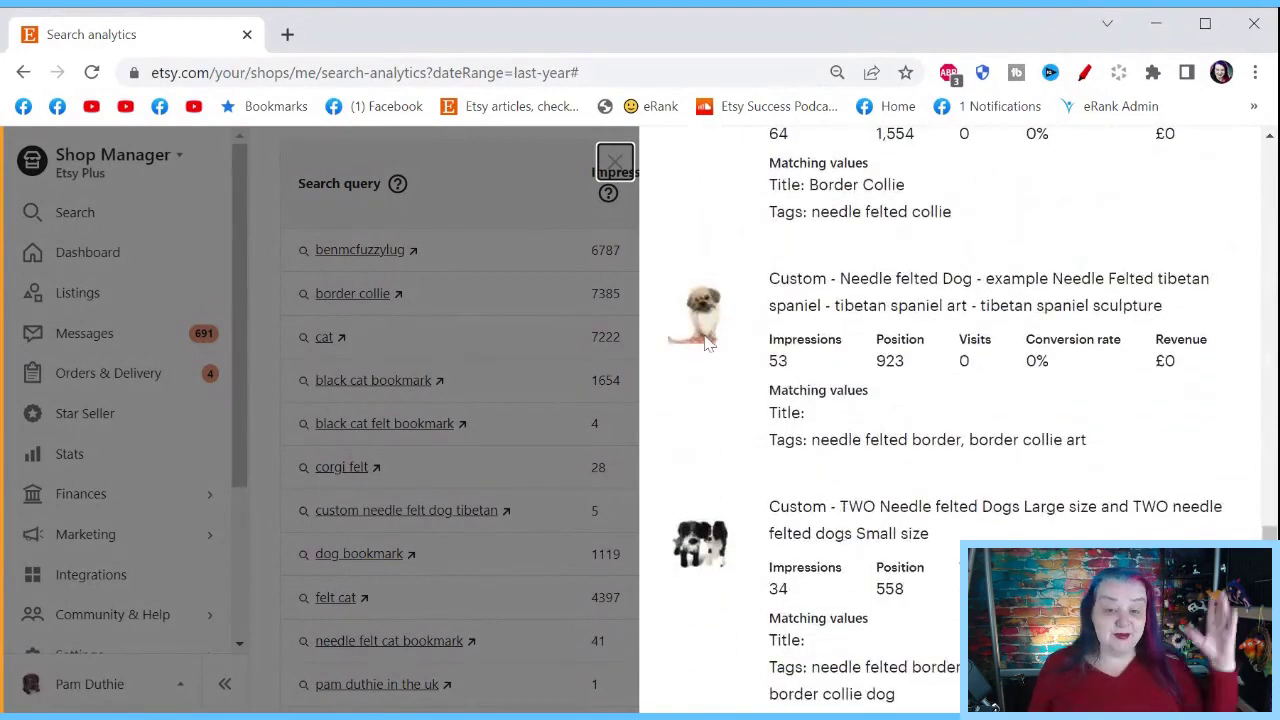
scroll(740, 360, "down", 1)
scroll(740, 362, "down", 2)
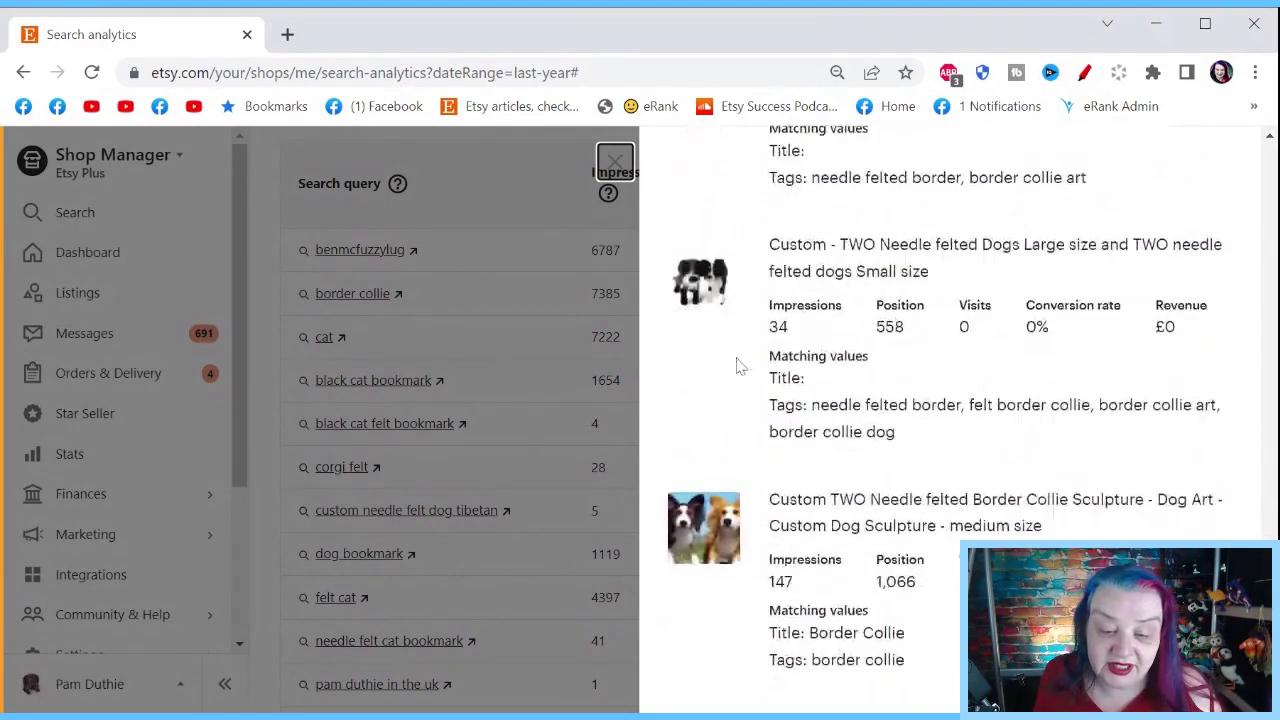
scroll(805, 355, "up", 5)
scroll(805, 360, "up", 10)
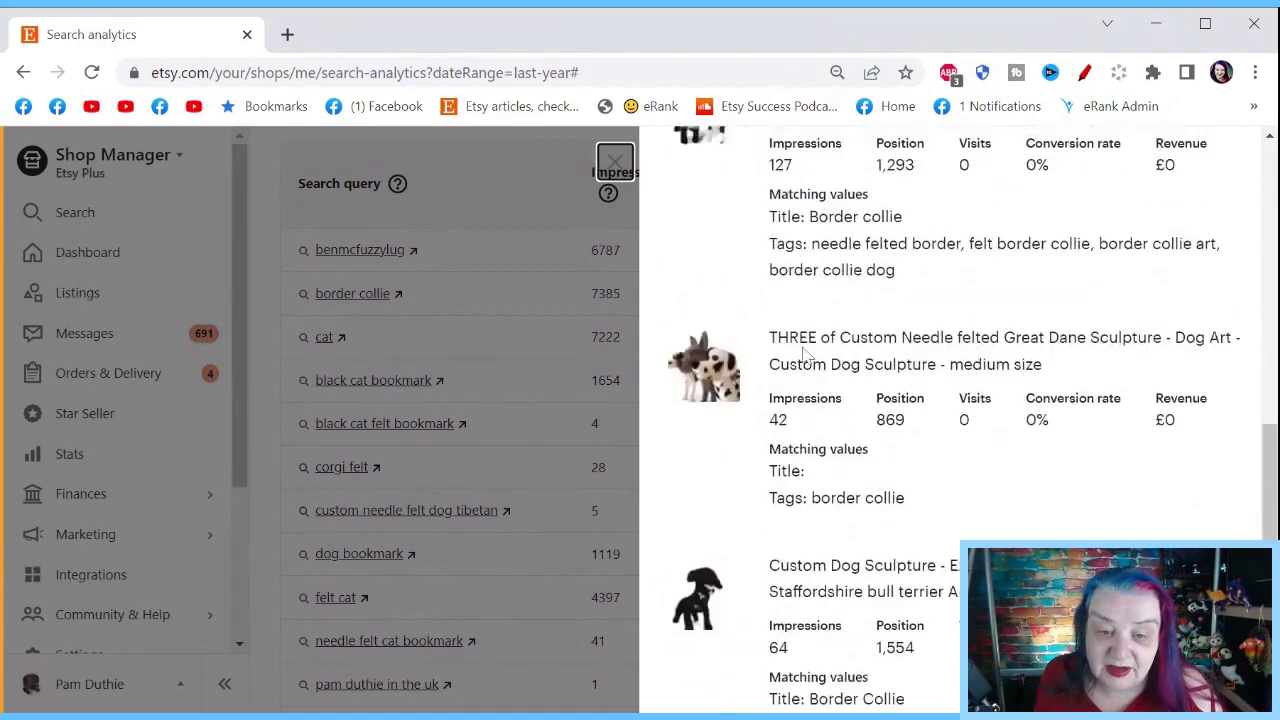
scroll(805, 355, "up", 3)
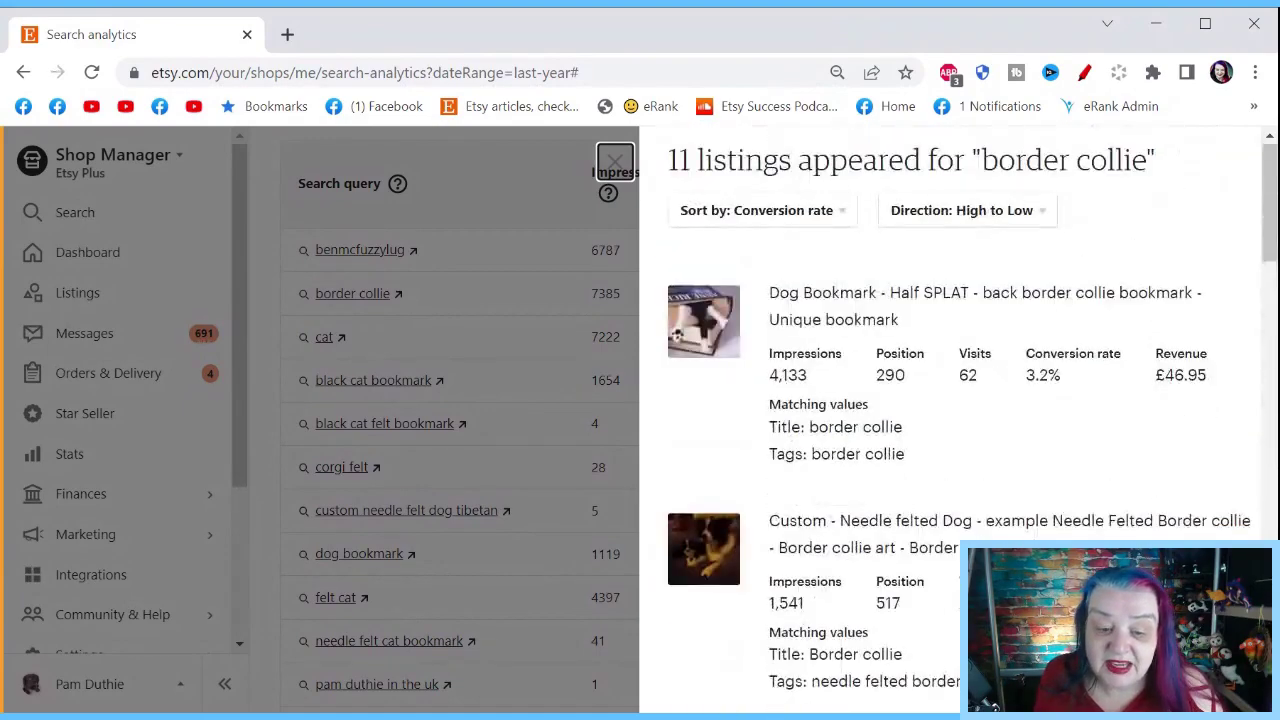
Step: Compare the top listings that appeared for "border collie" by matching tags, visits and revenue, and close the list
scroll(830, 568, "down", 2)
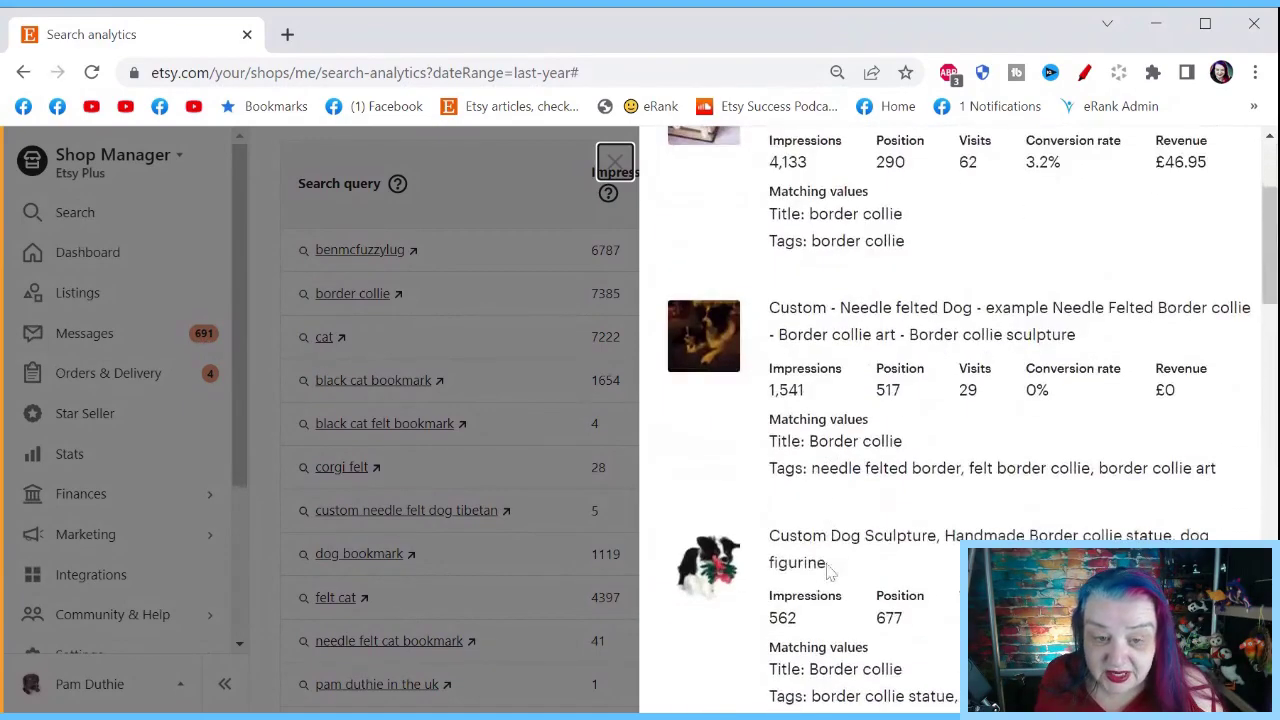
scroll(818, 568, "up", 2)
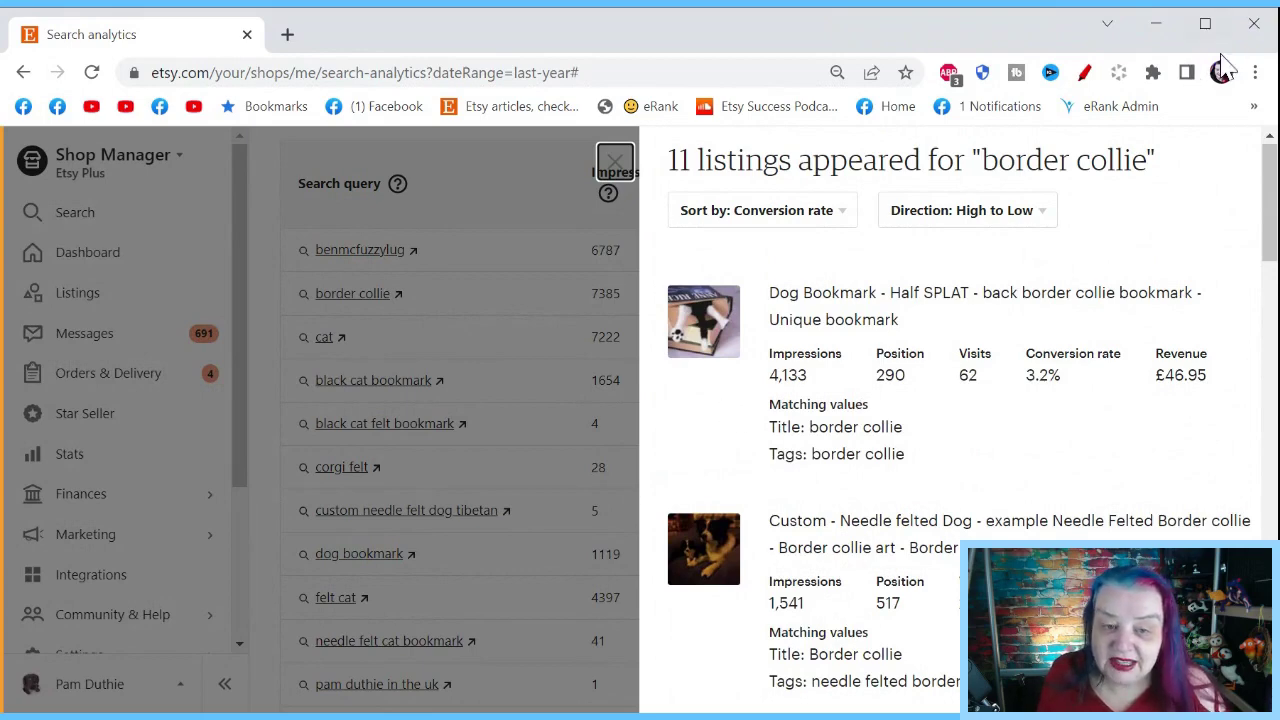
left_click(615, 161)
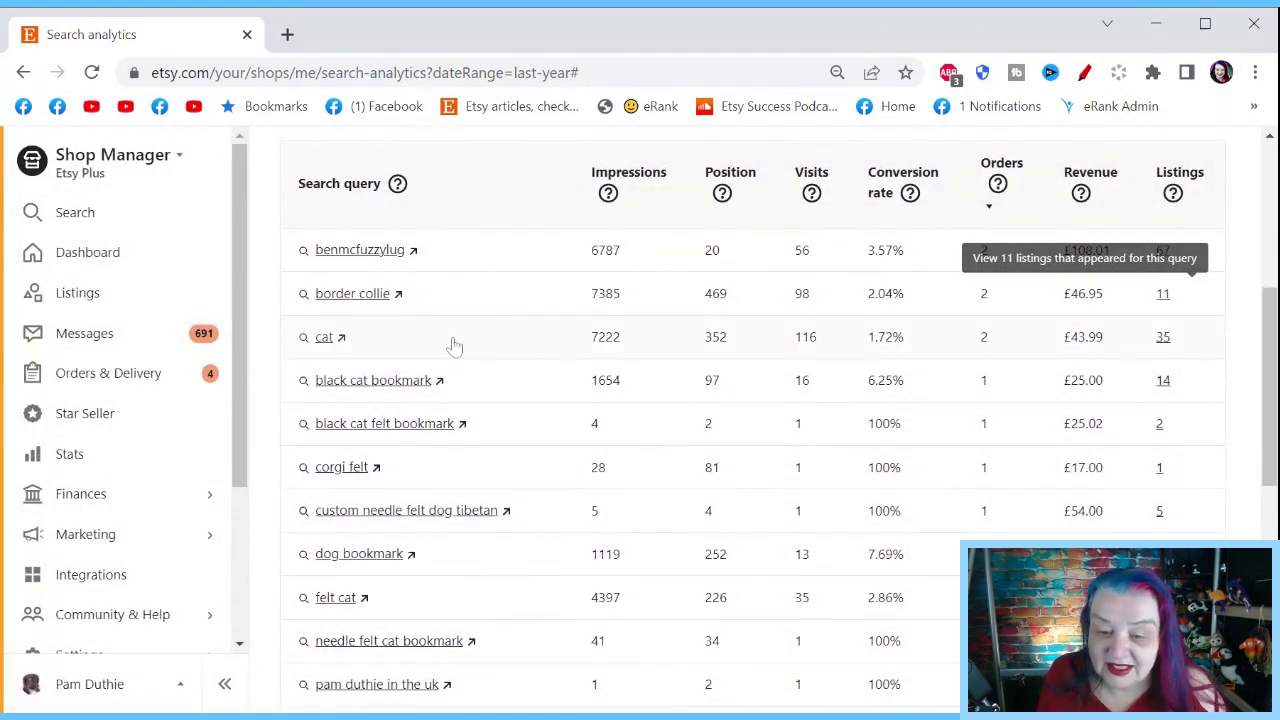
Step: Show the listings that appeared for the "cat" query and look through their impressions, position, visits and conversion rate
left_click(1163, 337)
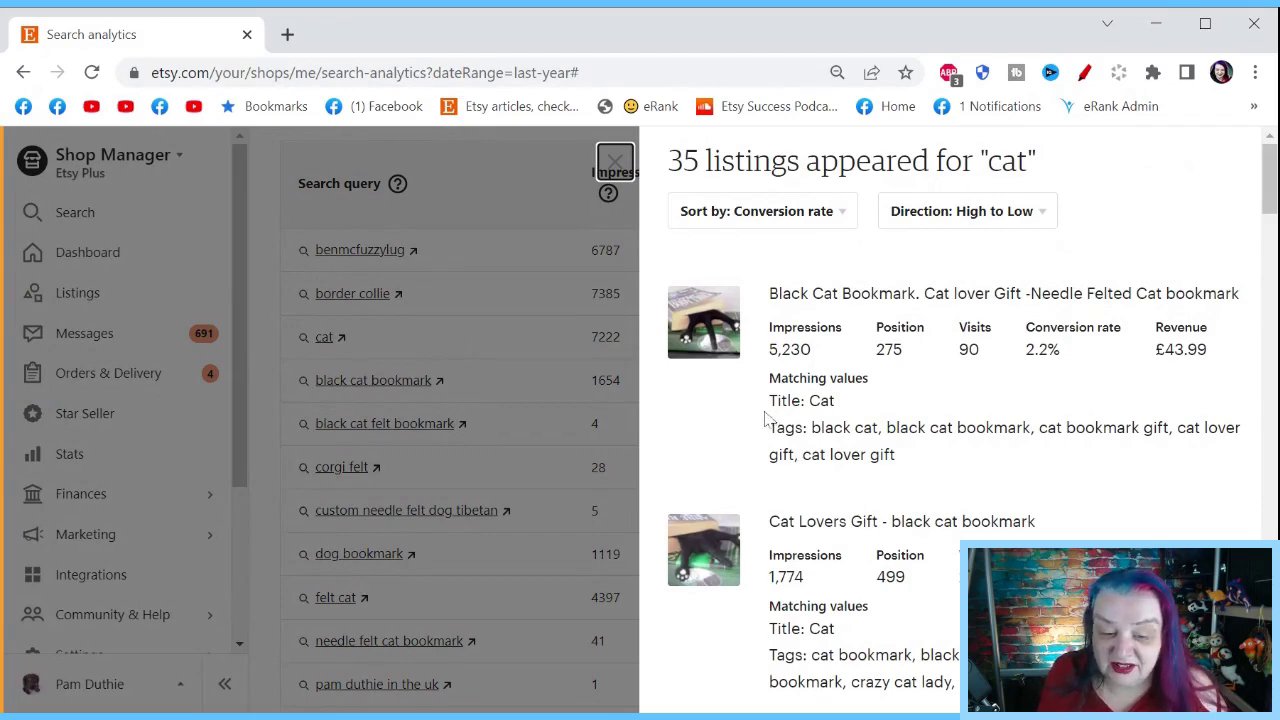
scroll(765, 415, "down", 4)
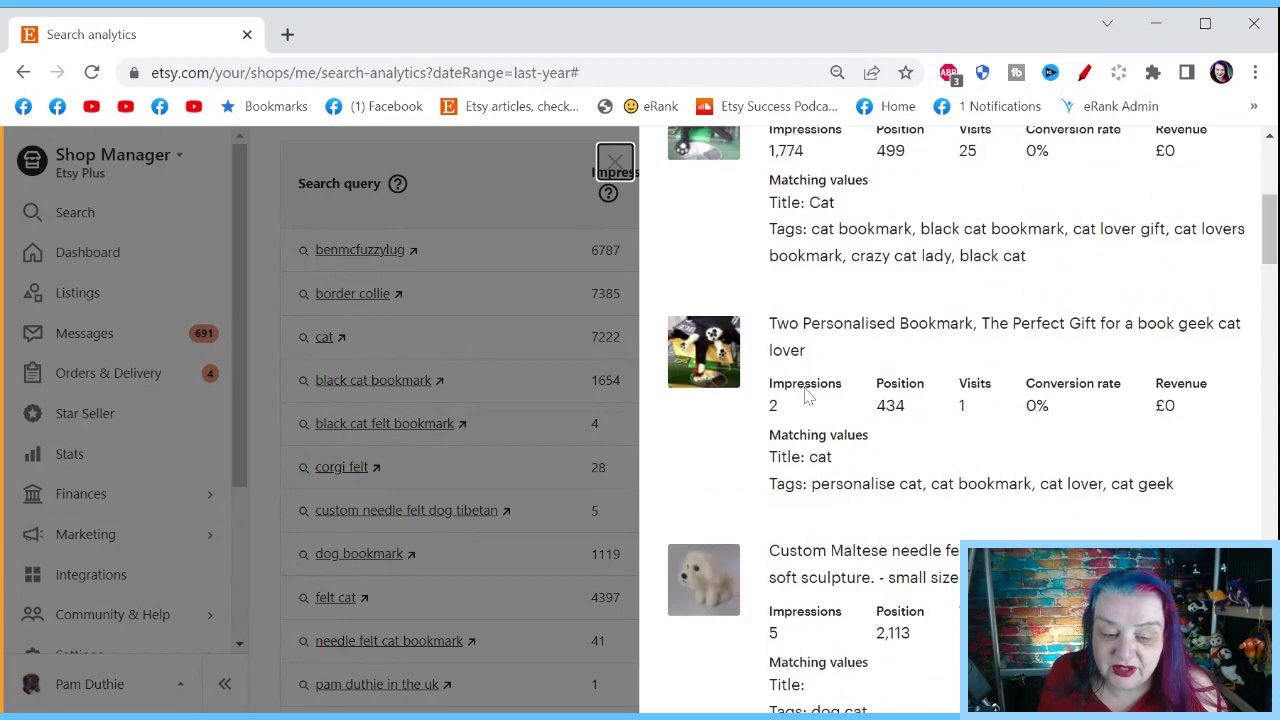
scroll(808, 396, "down", 4)
scroll(822, 424, "down", 8)
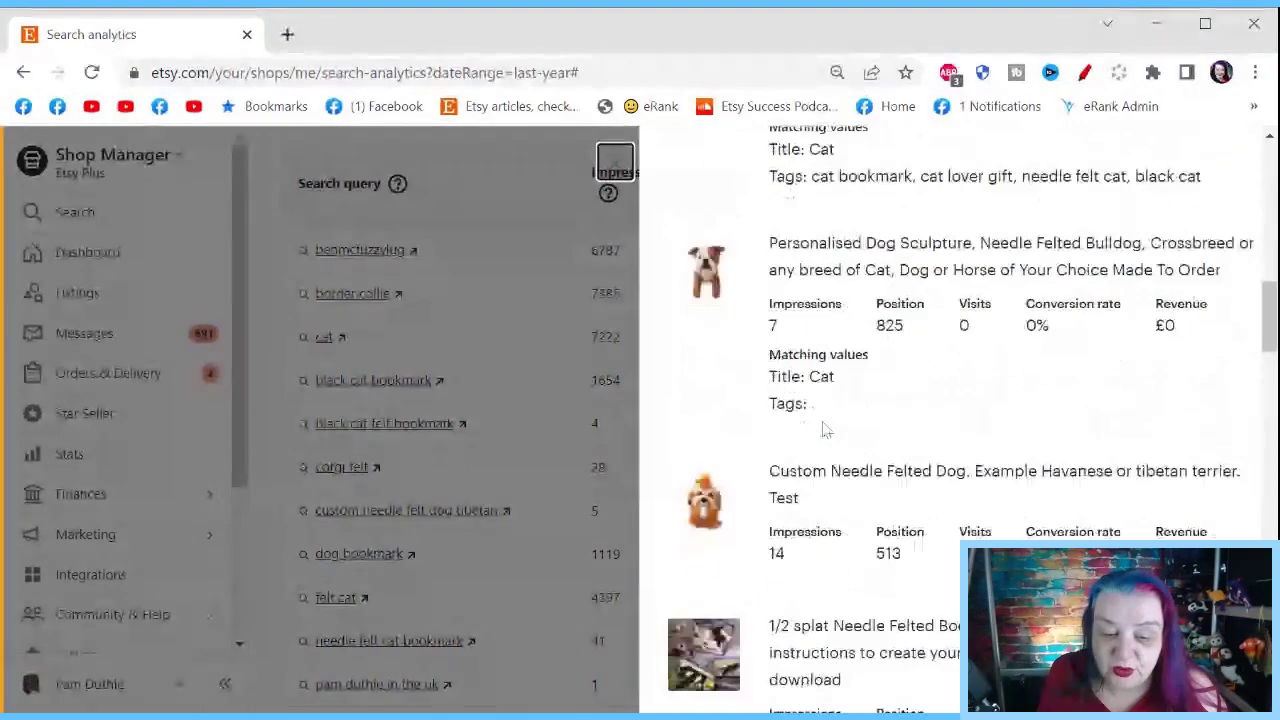
scroll(828, 428, "down", 1)
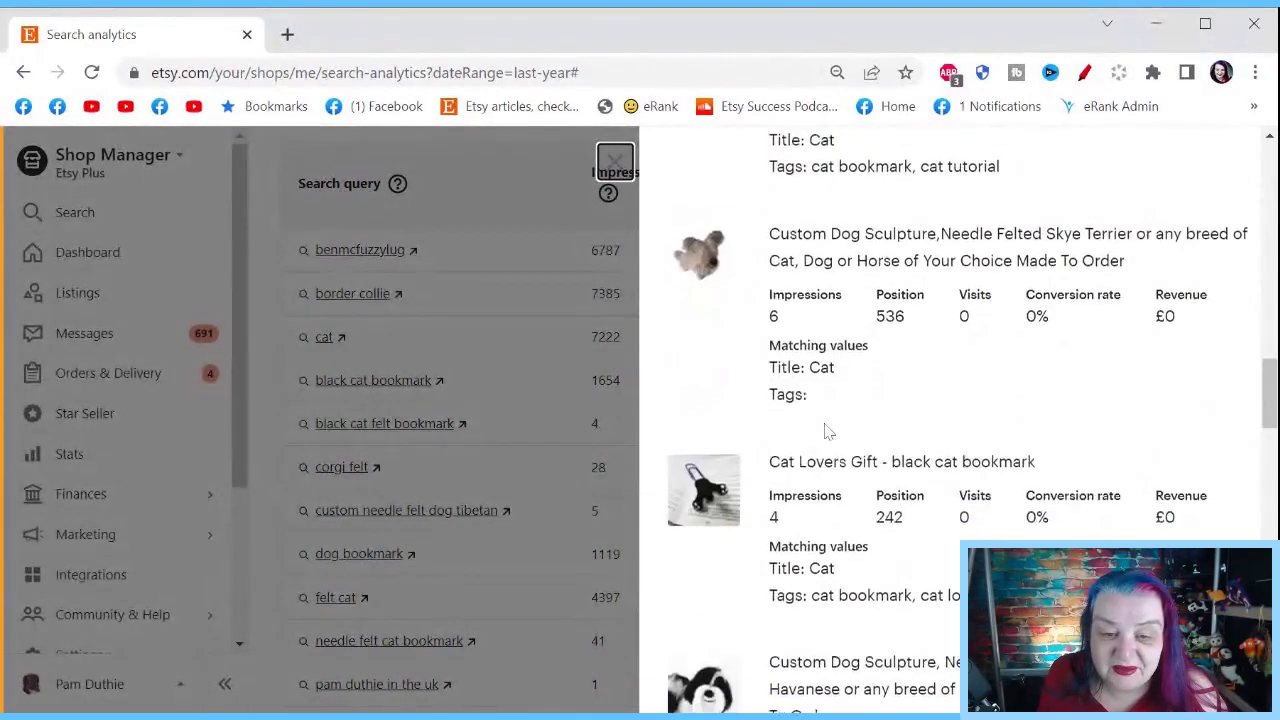
Step: Examine the dog sculpture listings that appeared for "cat", checking which title words and tags matched the query
scroll(800, 415, "up", 4)
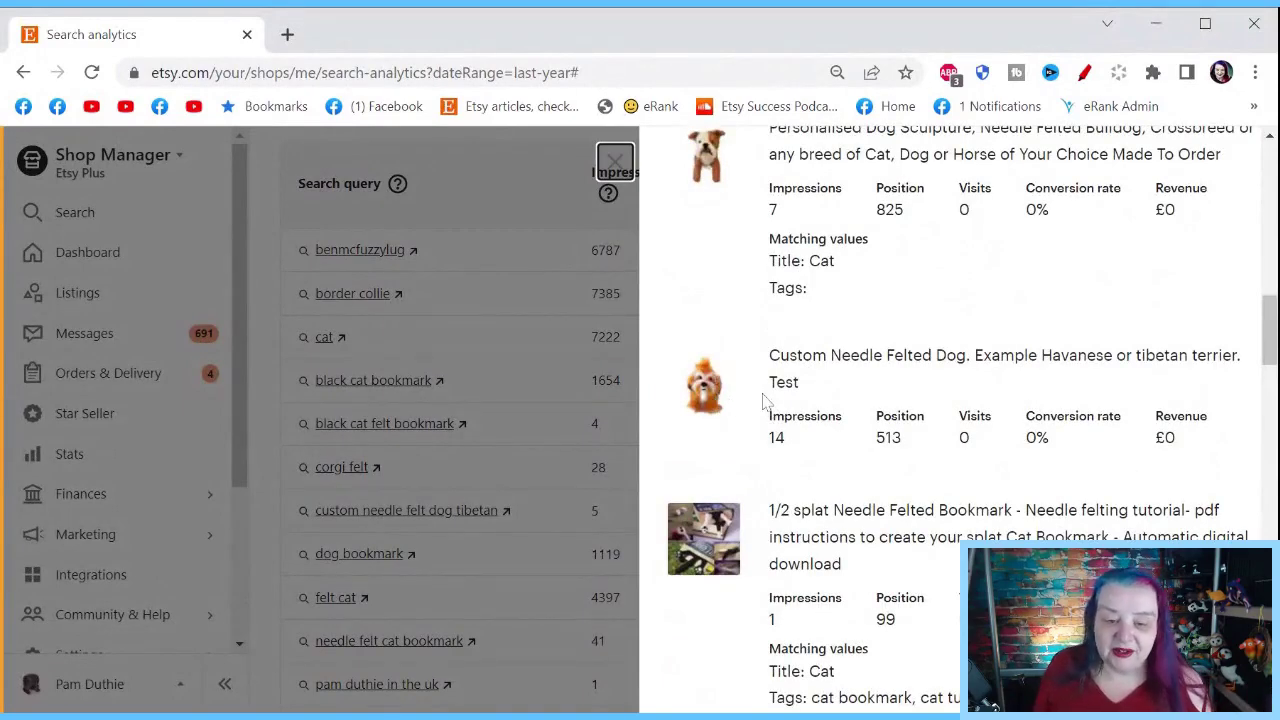
scroll(772, 285, "down", 1)
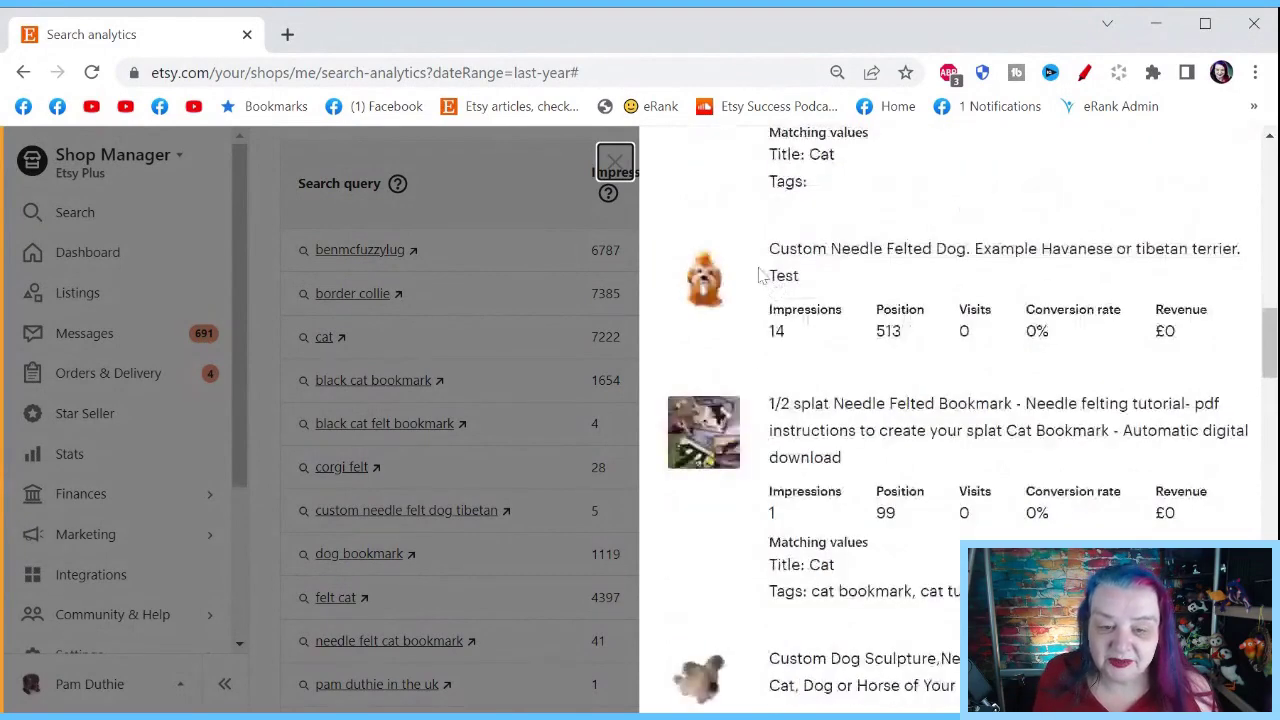
scroll(757, 280, "up", 2)
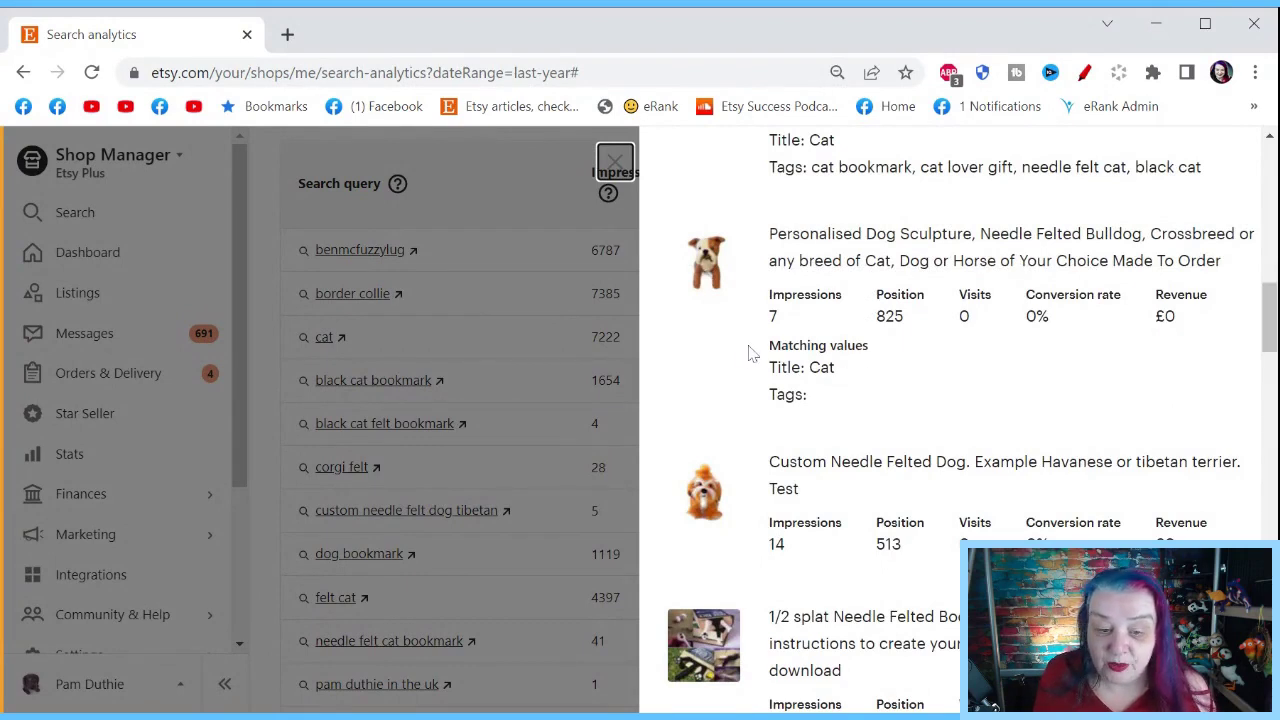
scroll(758, 358, "down", 1)
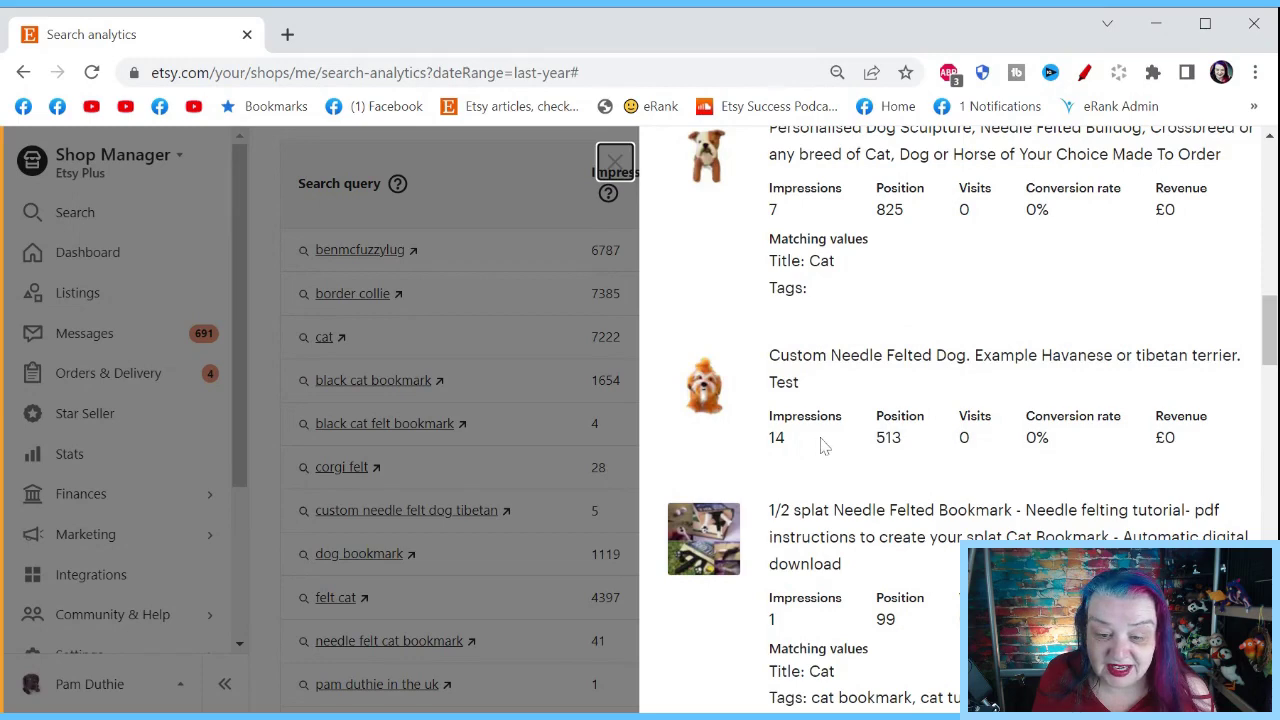
scroll(823, 445, "down", 3)
scroll(823, 437, "down", 1)
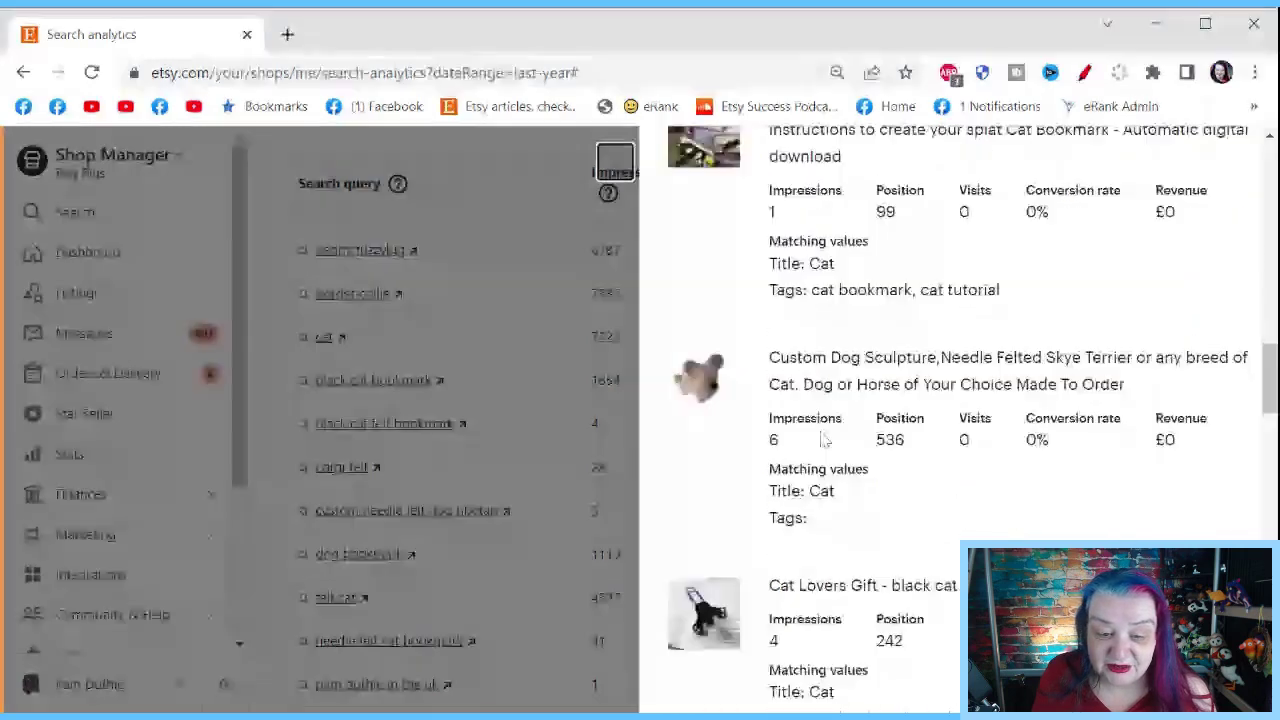
scroll(823, 440, "down", 4)
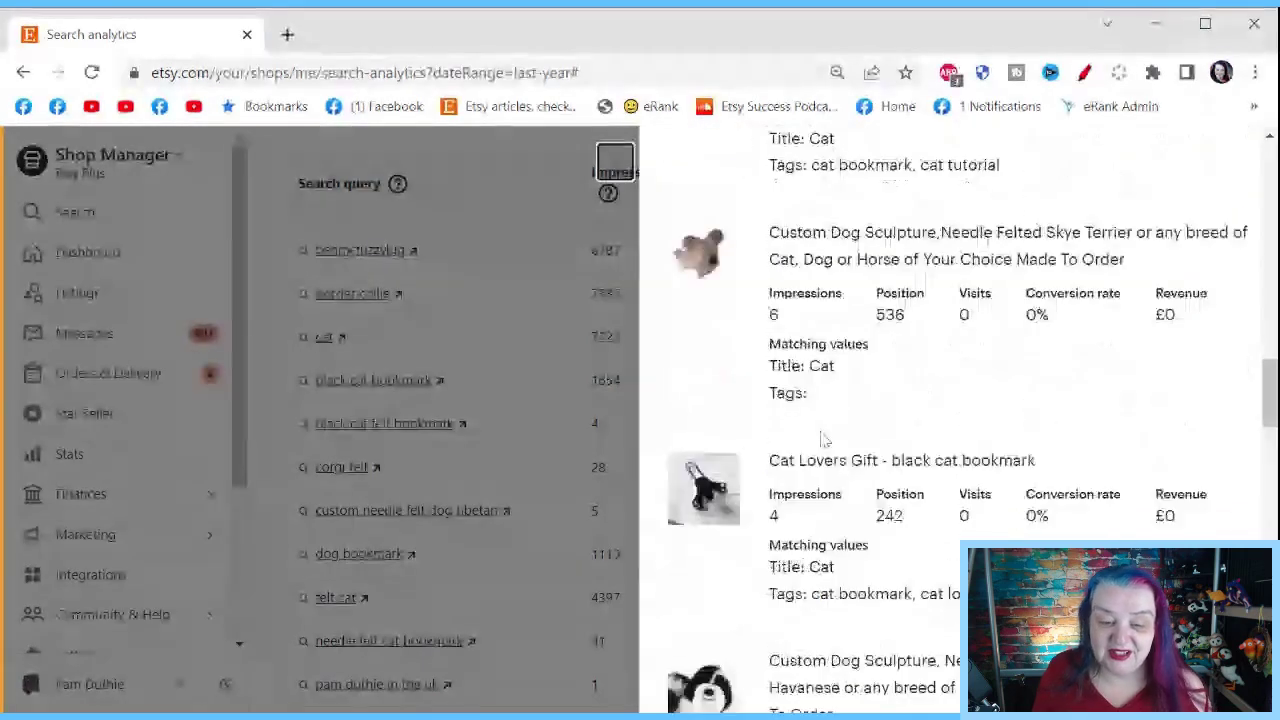
Step: Review the matching title and tags of the best-converting black cat bookmark for "cat", and close the list
scroll(823, 447, "up", 10)
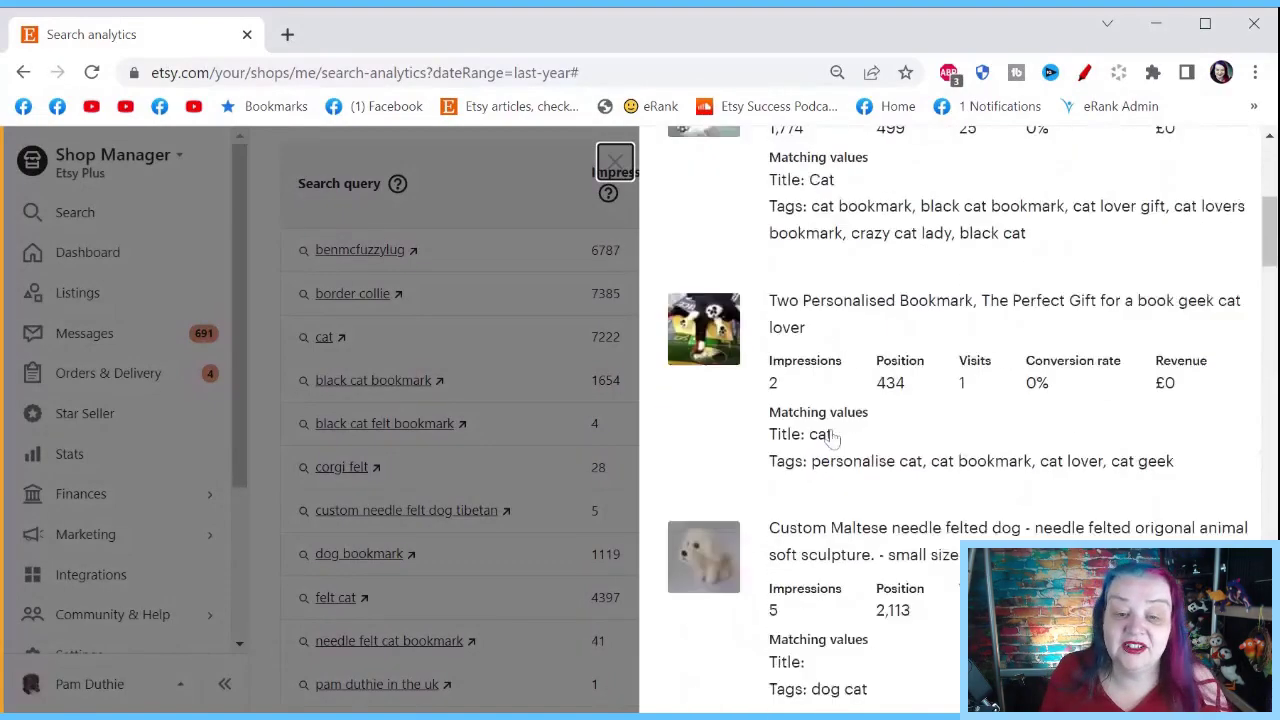
scroll(829, 427, "up", 1)
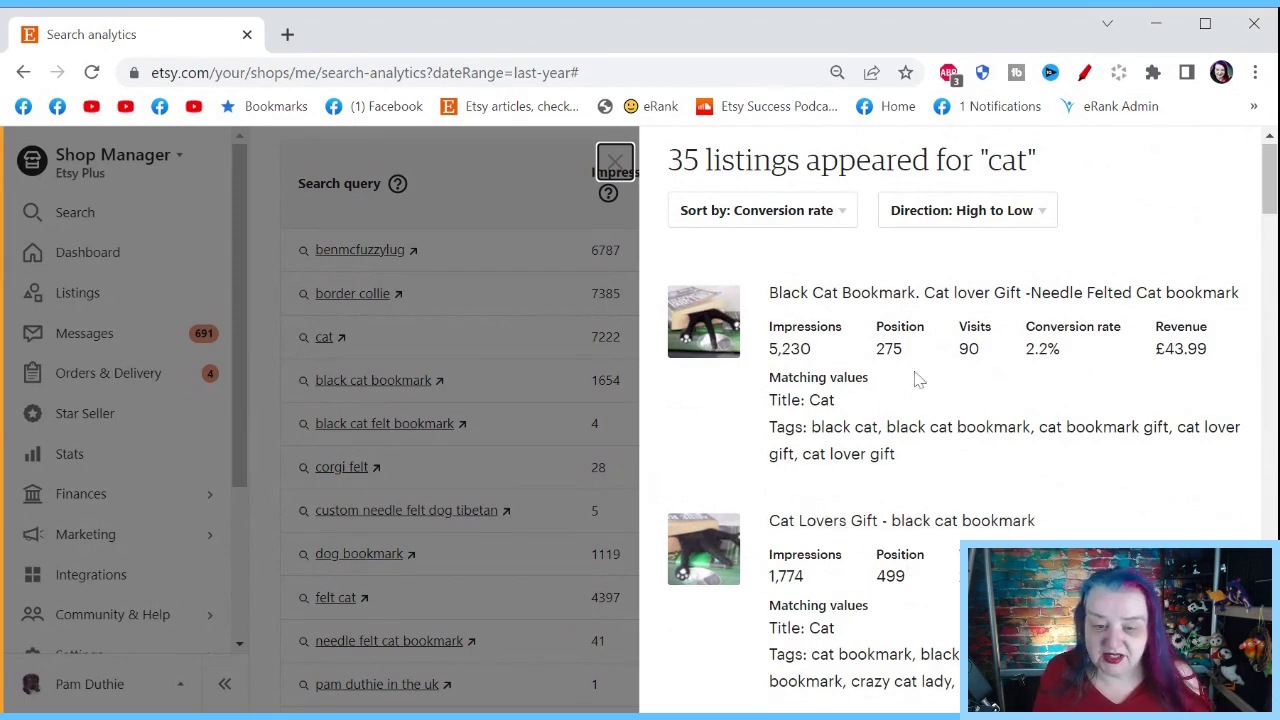
left_click(615, 161)
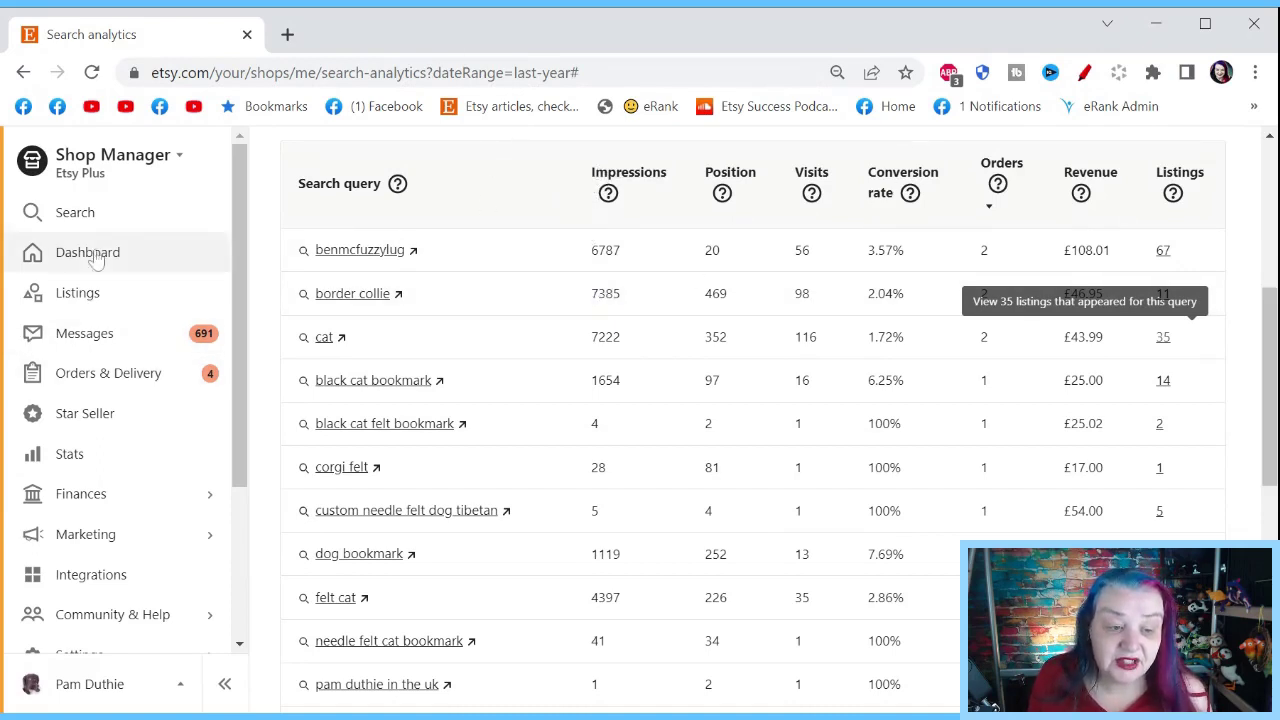
Step: Show the Marketing options of the shop
left_click(88, 537)
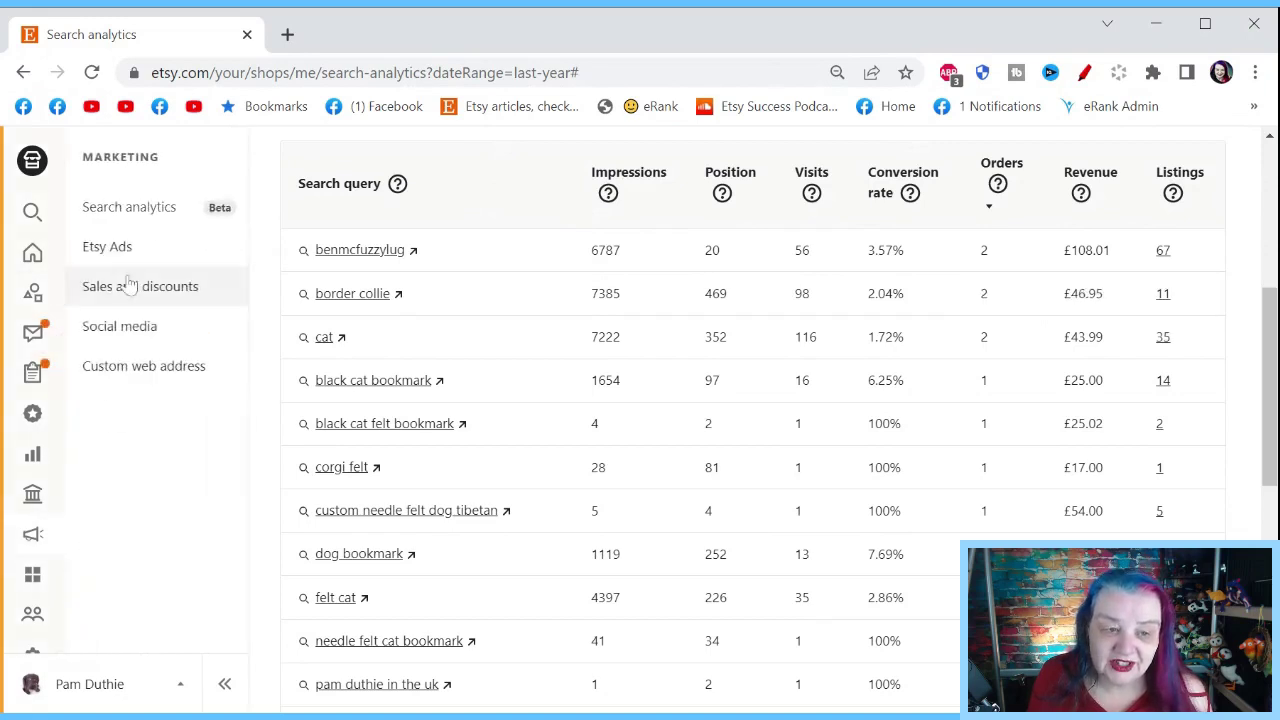